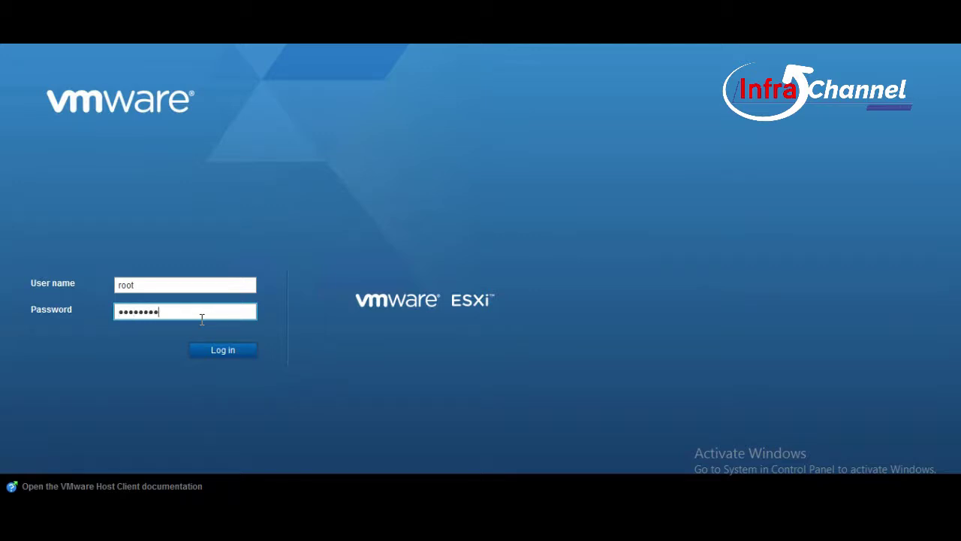
Log in to the ESXi host as root and view its (empty) Virtual Machines list.
{"action": "key", "text": "Return"}
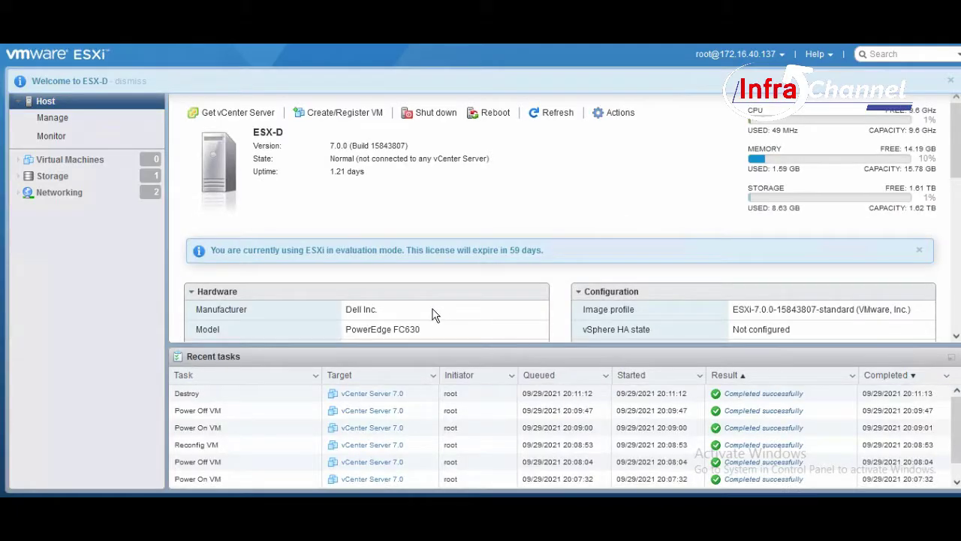
{"action": "left_click", "coordinate": [105, 192]}
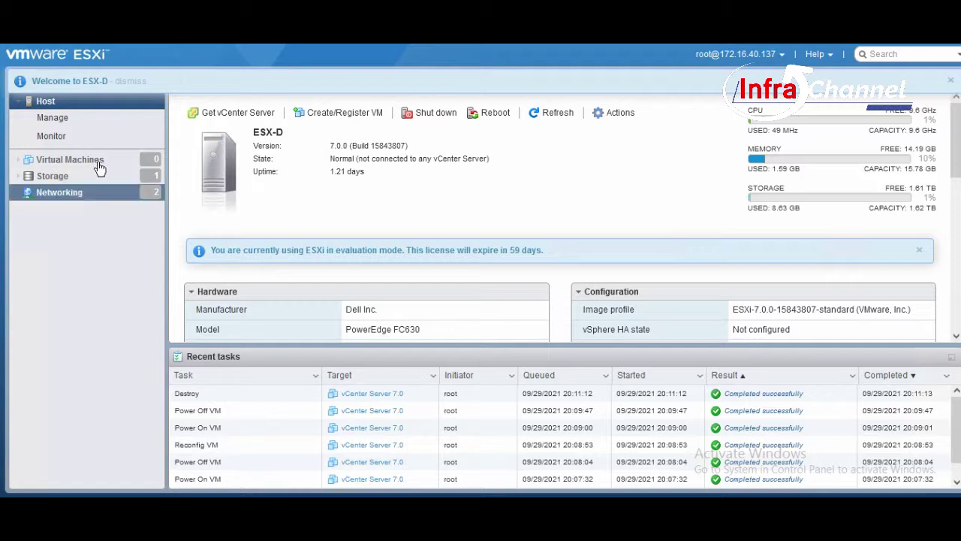
{"action": "left_click", "coordinate": [99, 165]}
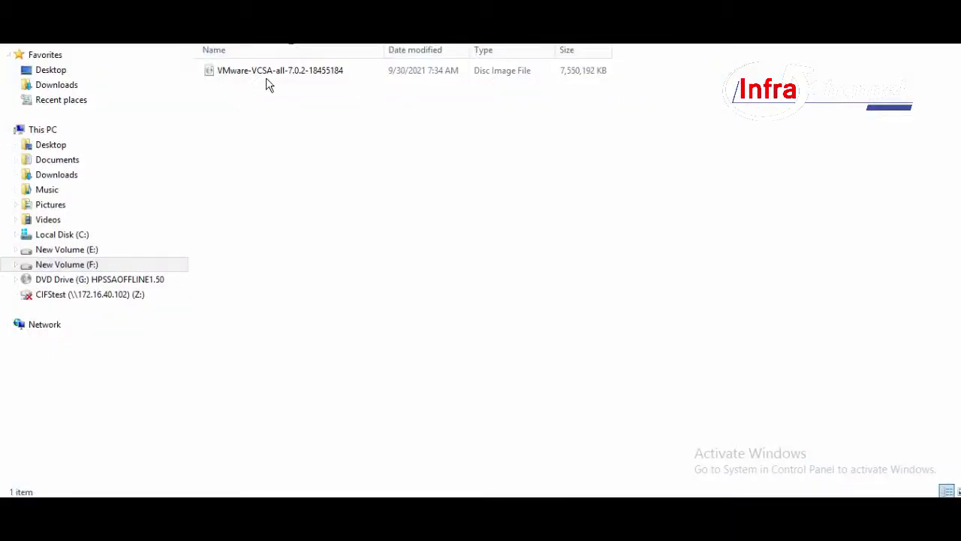
Mount the VCSA ISO image as a drive.
{"action": "left_click", "coordinate": [267, 80]}
{"action": "right_click", "coordinate": [268, 78]}
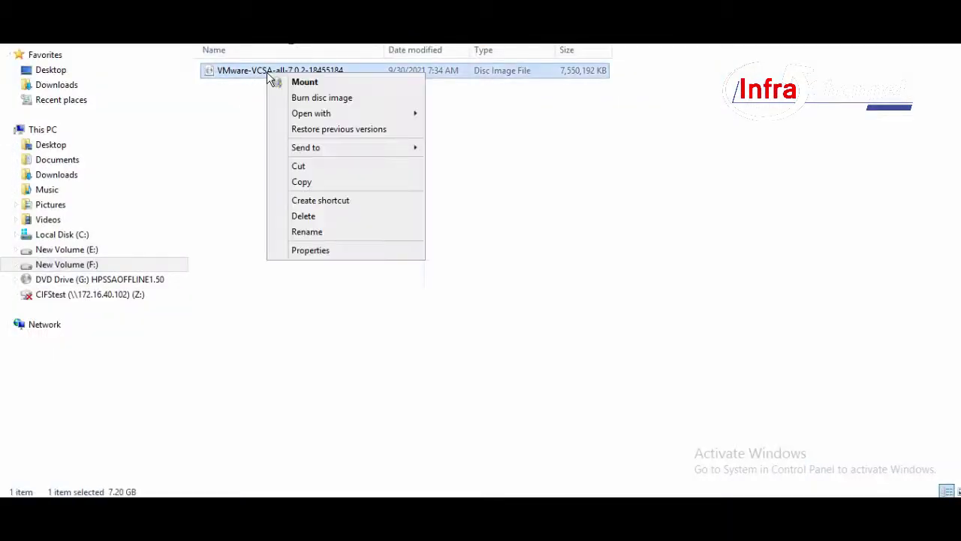
{"action": "left_click", "coordinate": [311, 82]}
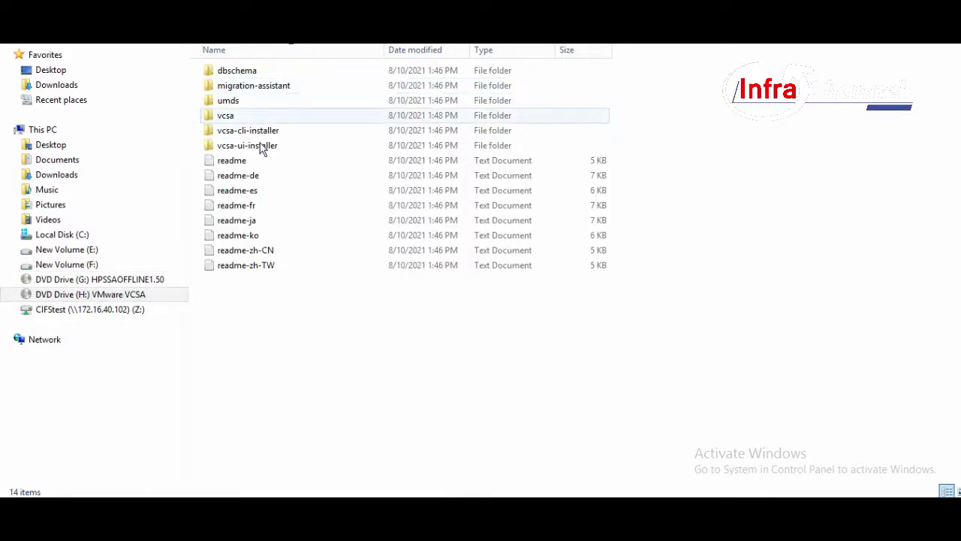
Run the installer from vcsa-ui-installer\win32 as administrator.
{"action": "double_click", "coordinate": [261, 147]}
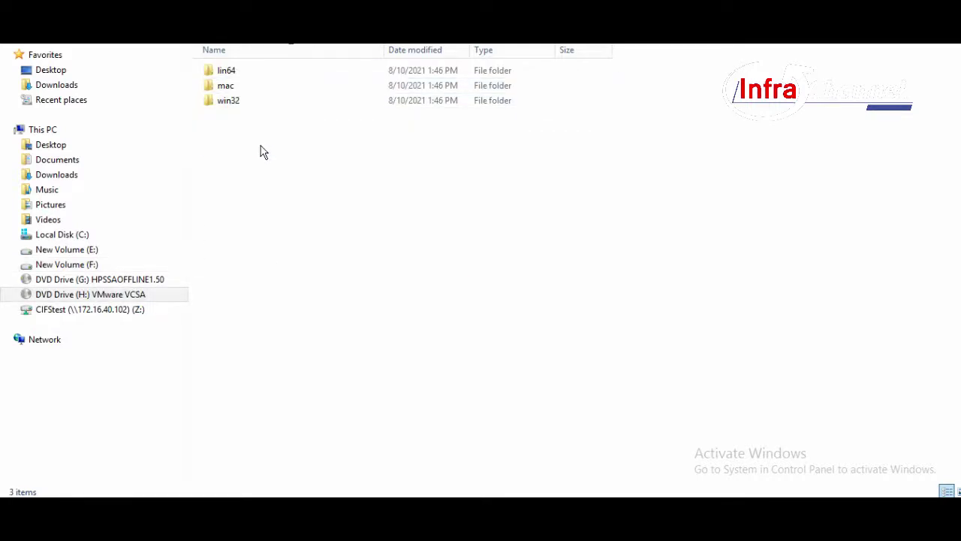
{"action": "double_click", "coordinate": [249, 102]}
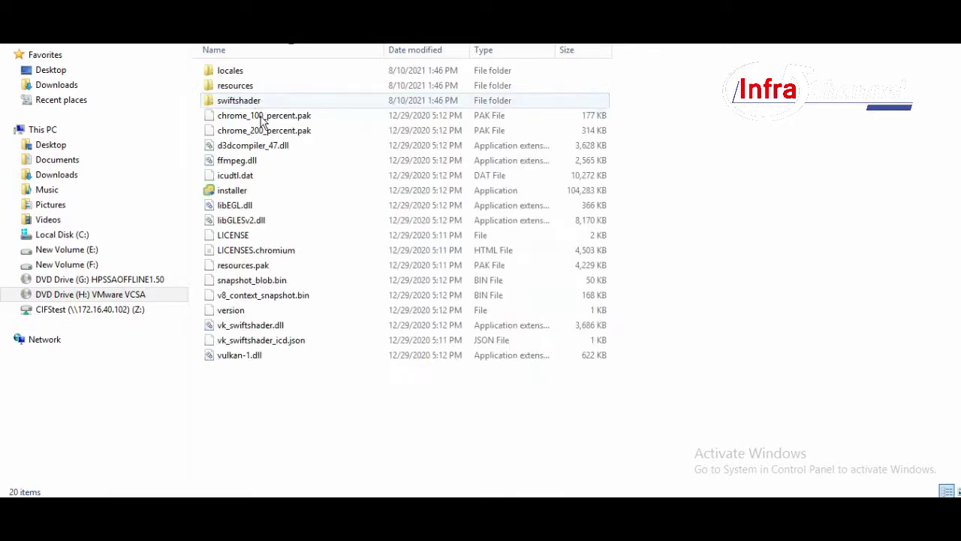
{"action": "left_click", "coordinate": [264, 193]}
{"action": "right_click", "coordinate": [264, 193]}
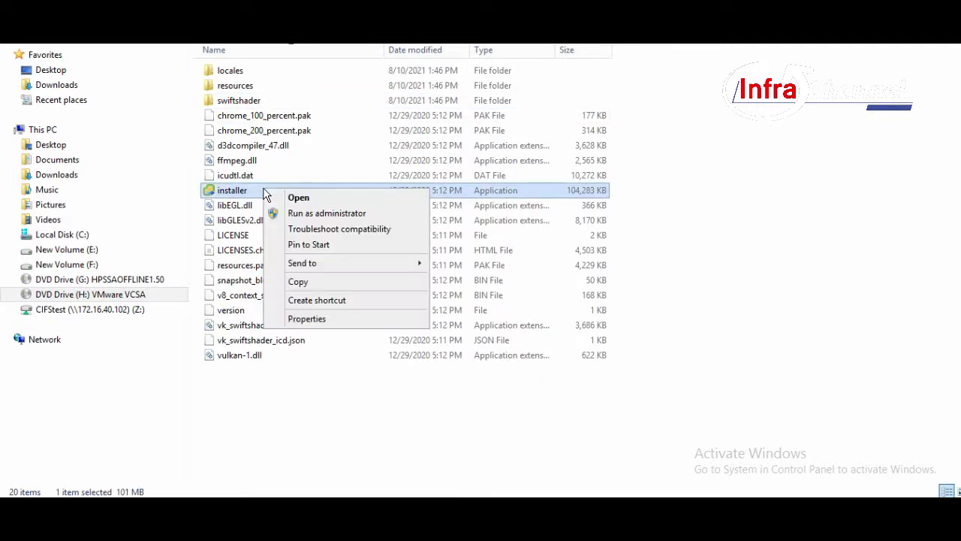
{"action": "left_click", "coordinate": [301, 217]}
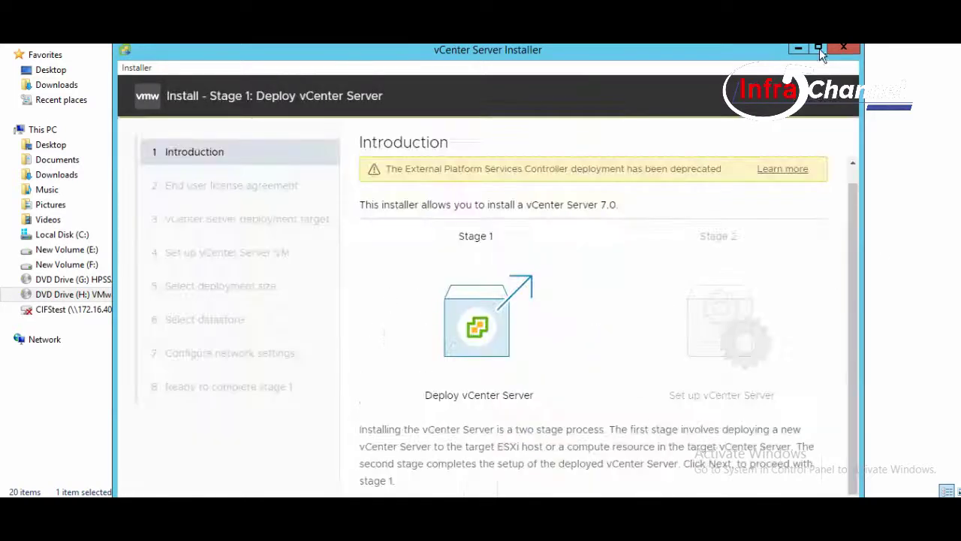
Maximize the installer and accept the licence agreement.
{"action": "left_click", "coordinate": [819, 49]}
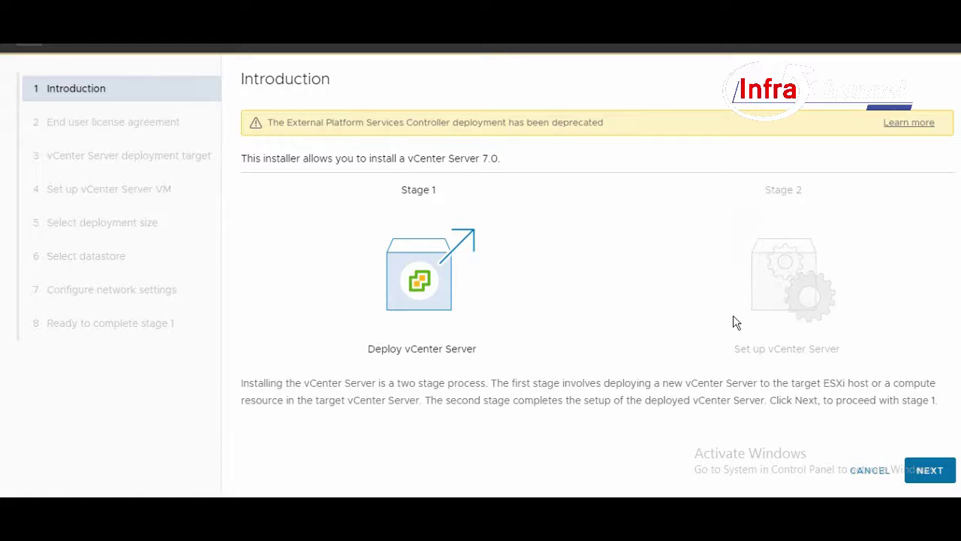
{"action": "left_click", "coordinate": [935, 478]}
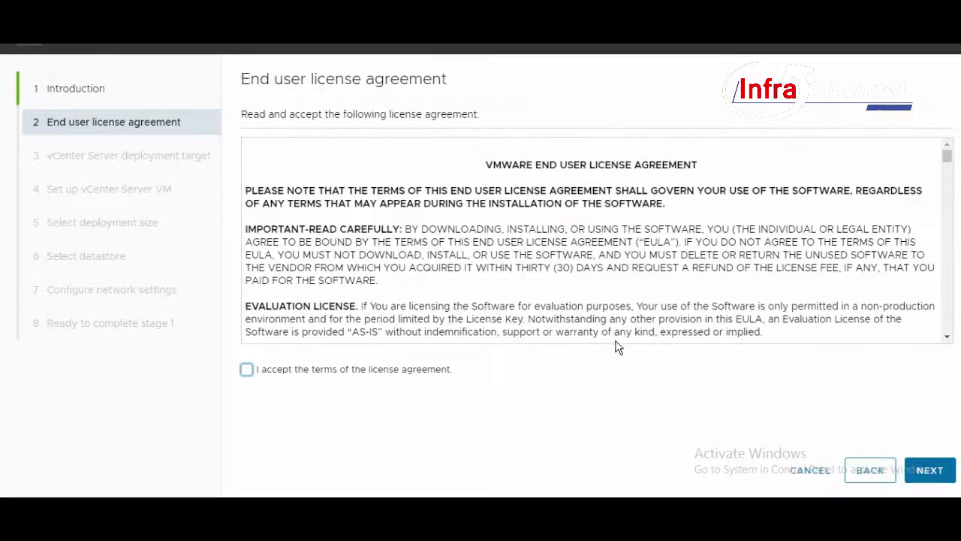
{"action": "left_click", "coordinate": [381, 371]}
{"action": "left_click", "coordinate": [927, 470]}
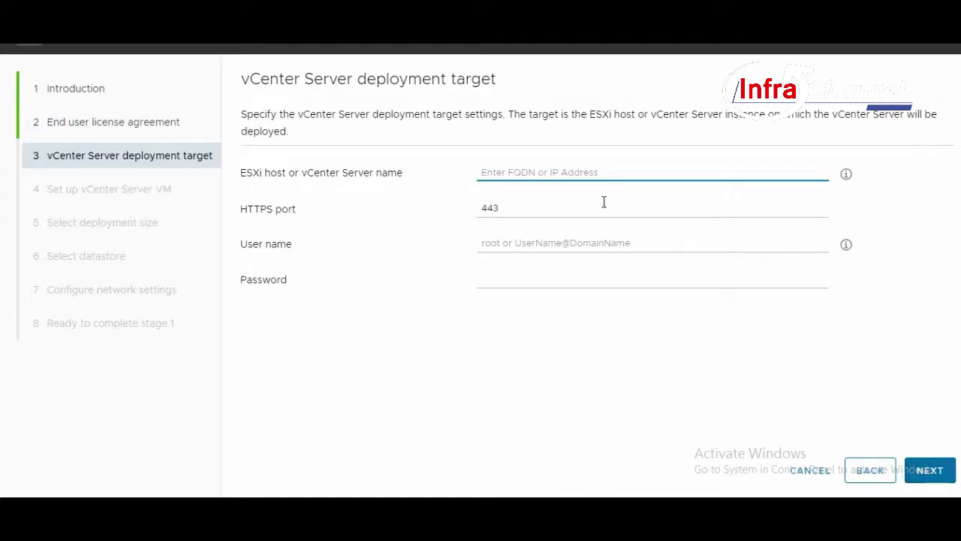
Target ESXi host 172.16.40.137 with root credentials and trust its certificate.
{"action": "type", "text": "172"}
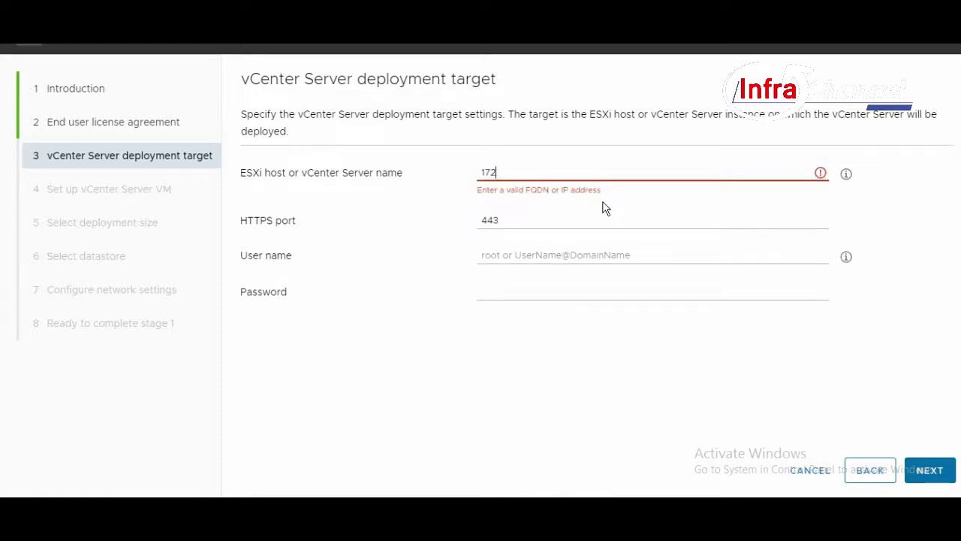
{"action": "type", "text": ".16.40.137"}
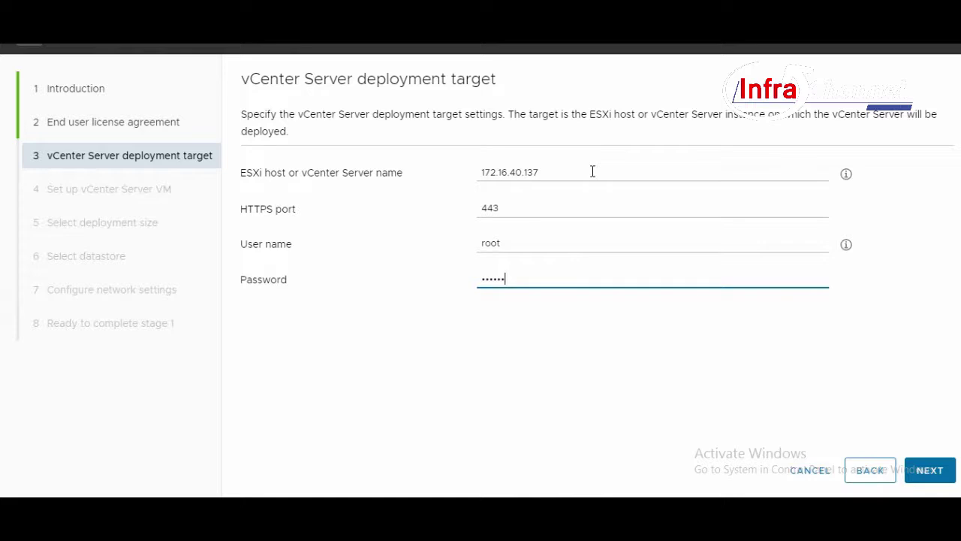
{"action": "left_click", "coordinate": [940, 475]}
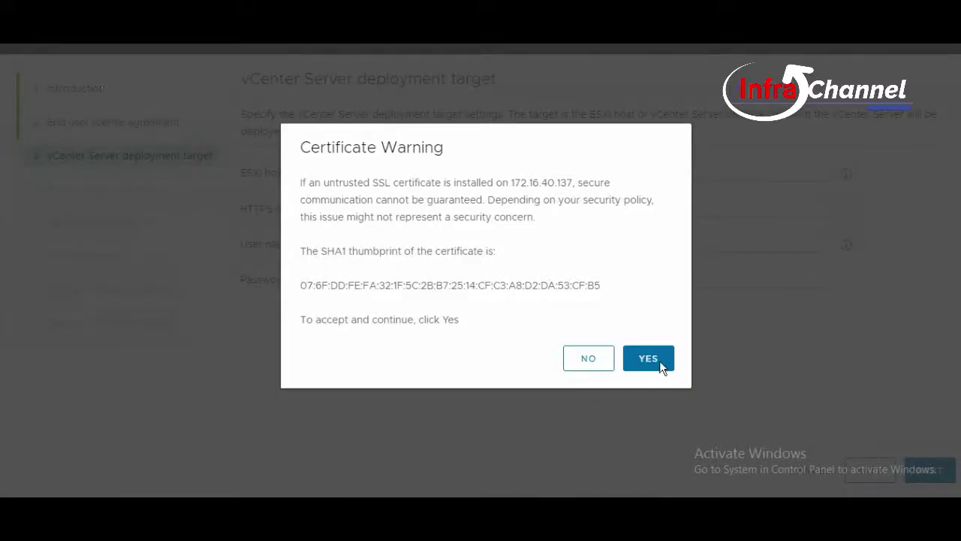
{"action": "left_click", "coordinate": [659, 360]}
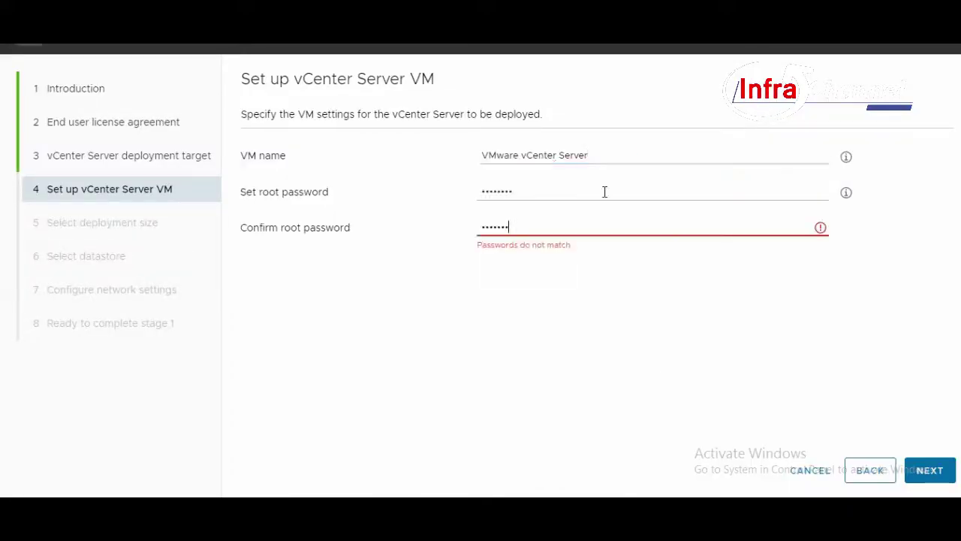
Set the appliance root password, keep Tiny size, and use datastore1 with thin disks.
{"action": "type", "text": "•"}
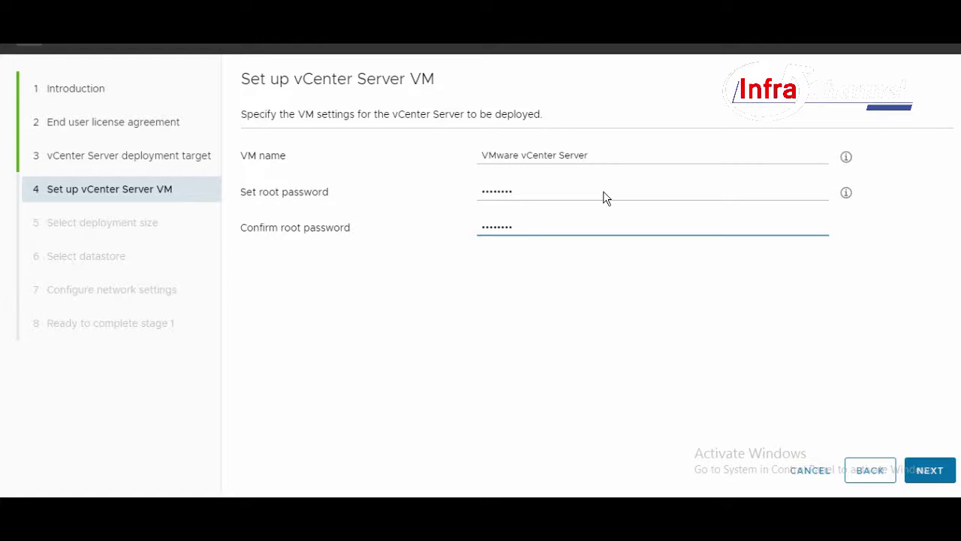
{"action": "key", "text": "Return"}
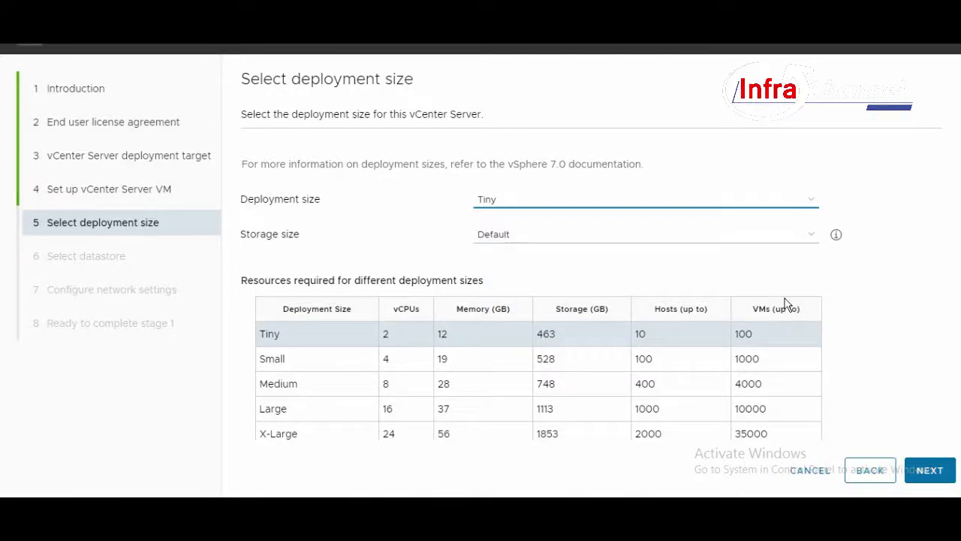
{"action": "left_click", "coordinate": [722, 339]}
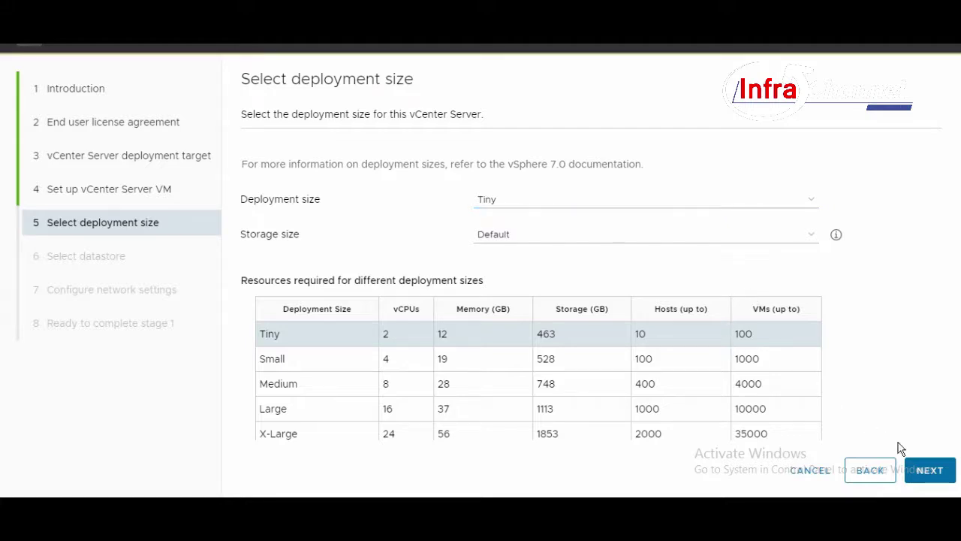
{"action": "left_click", "coordinate": [929, 471]}
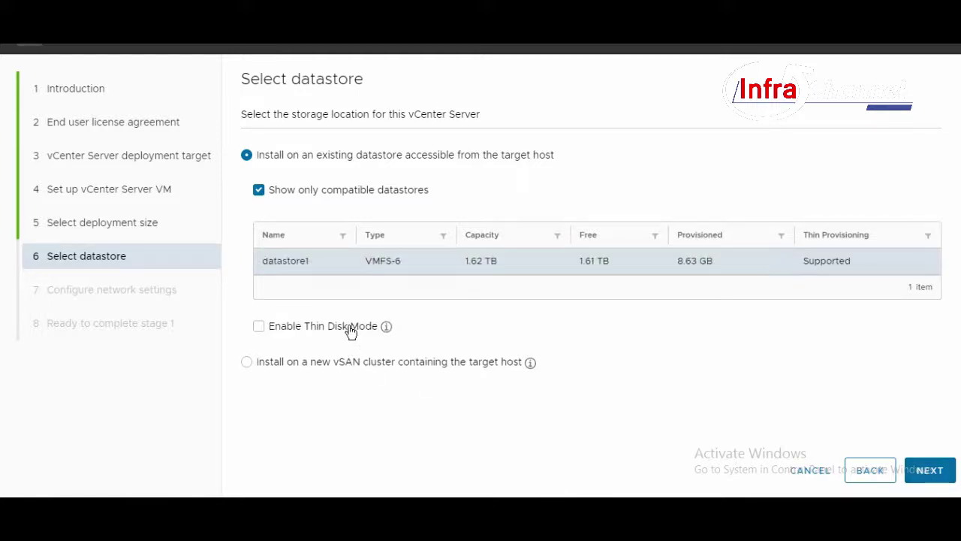
{"action": "left_click", "coordinate": [351, 331]}
{"action": "left_click", "coordinate": [930, 470]}
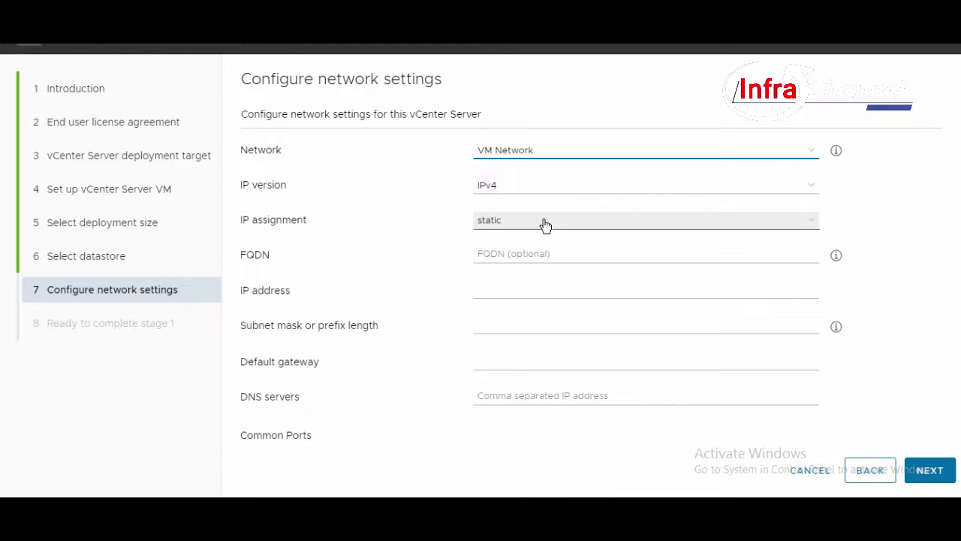
Enter static IPv4 172.16.40.108, mask 255.255.255.0, gateway 172.16.40.1, leaving DNS blank.
{"action": "left_click", "coordinate": [545, 225]}
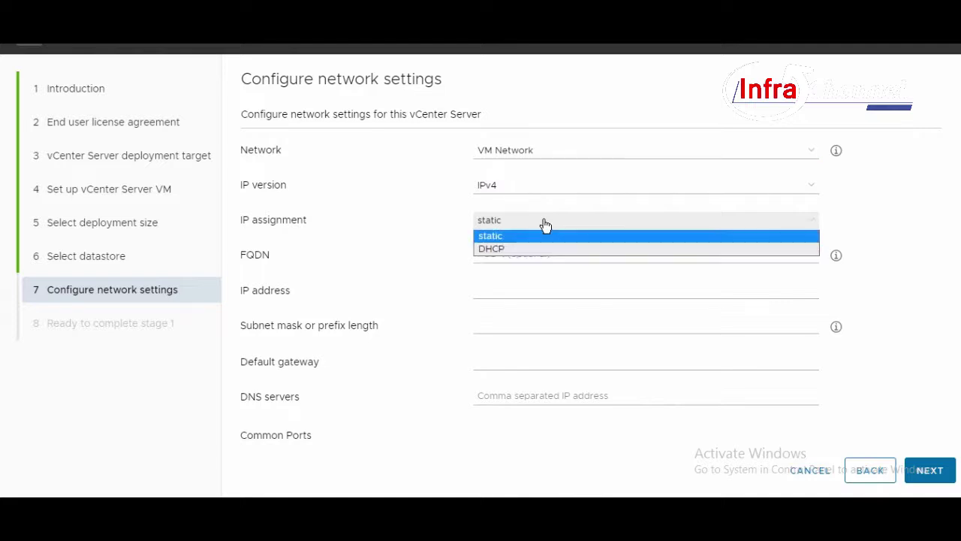
{"action": "left_click", "coordinate": [570, 280]}
{"action": "left_click", "coordinate": [565, 254]}
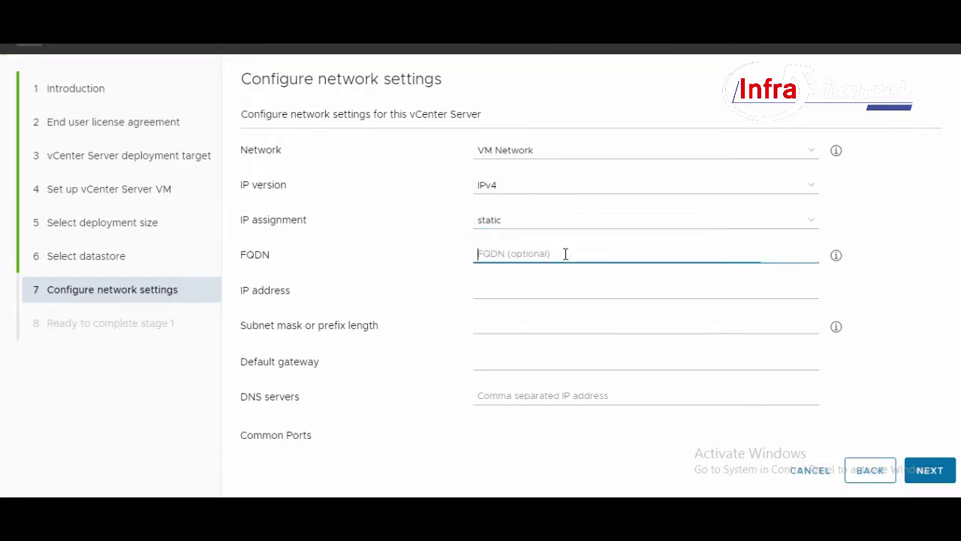
{"action": "left_click", "coordinate": [564, 292]}
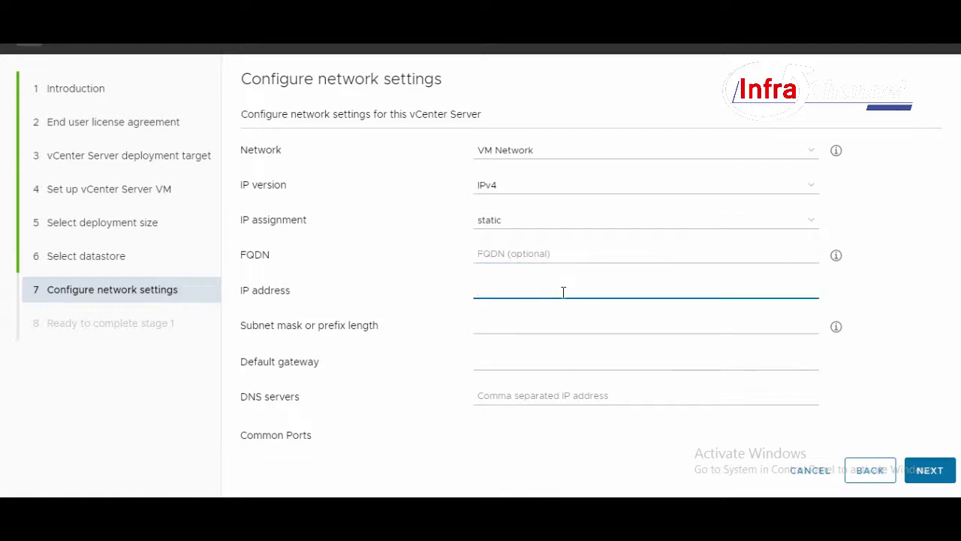
{"action": "type", "text": "172"}
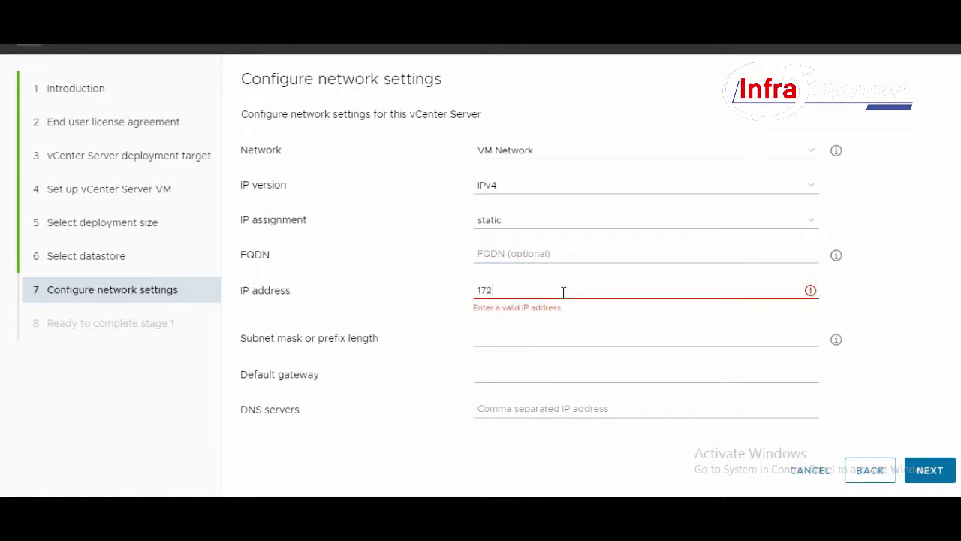
{"action": "type", "text": ".16.40."}
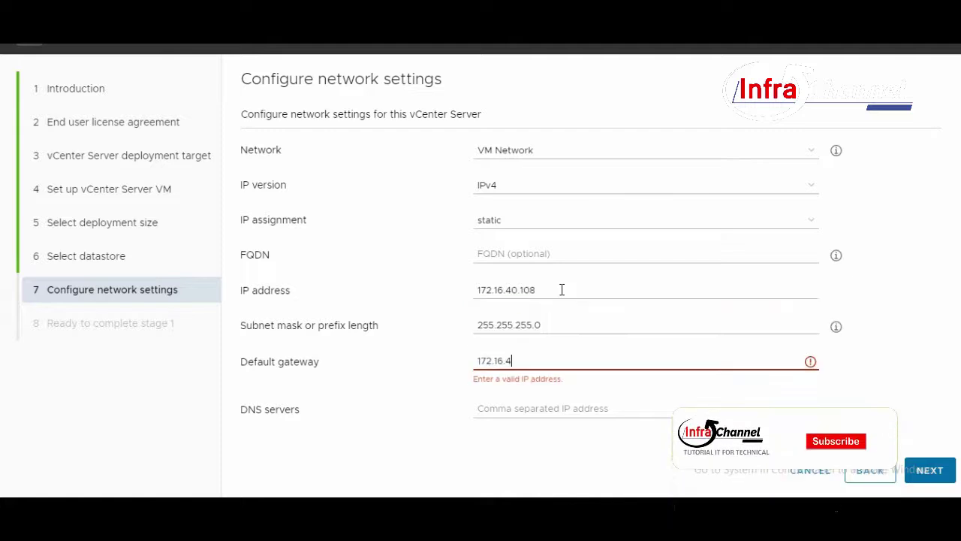
{"action": "type", "text": "0.108"}
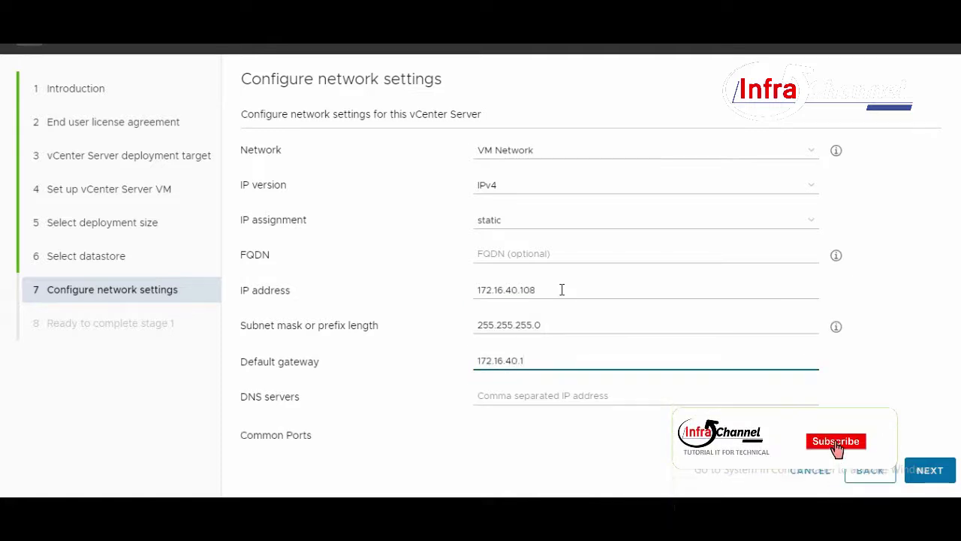
{"action": "left_click", "coordinate": [581, 395]}
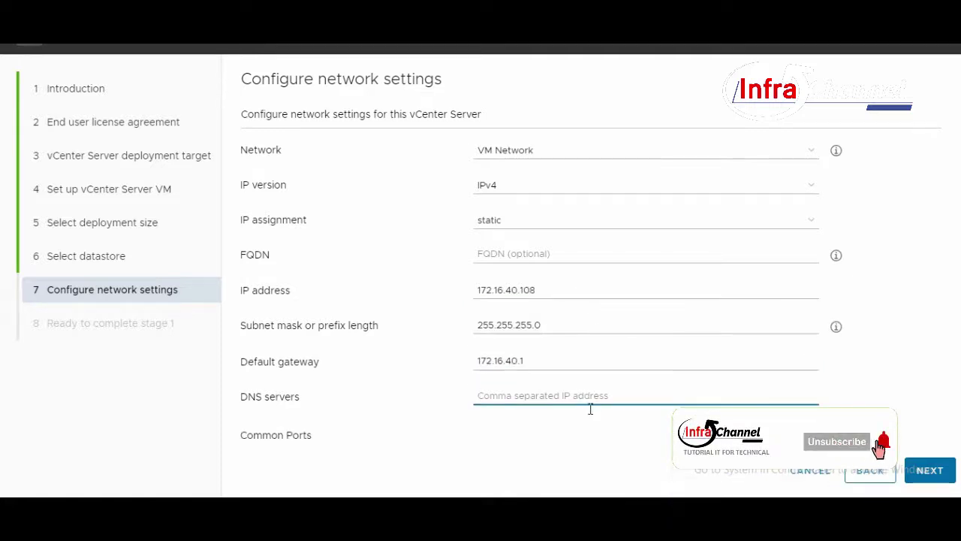
{"action": "scroll", "coordinate": [596, 413], "scroll_direction": "down", "scroll_amount": 2}
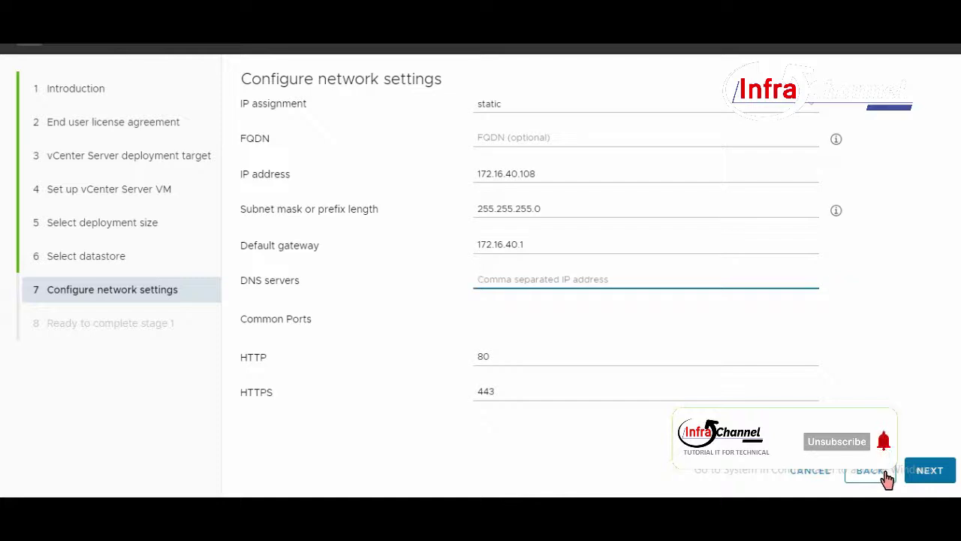
{"action": "left_click", "coordinate": [664, 343]}
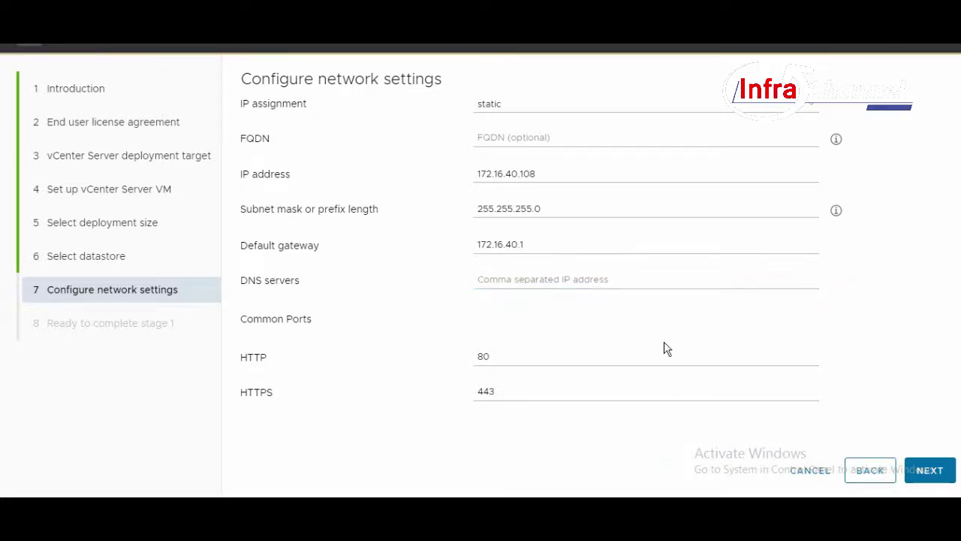
{"action": "left_click", "coordinate": [931, 473]}
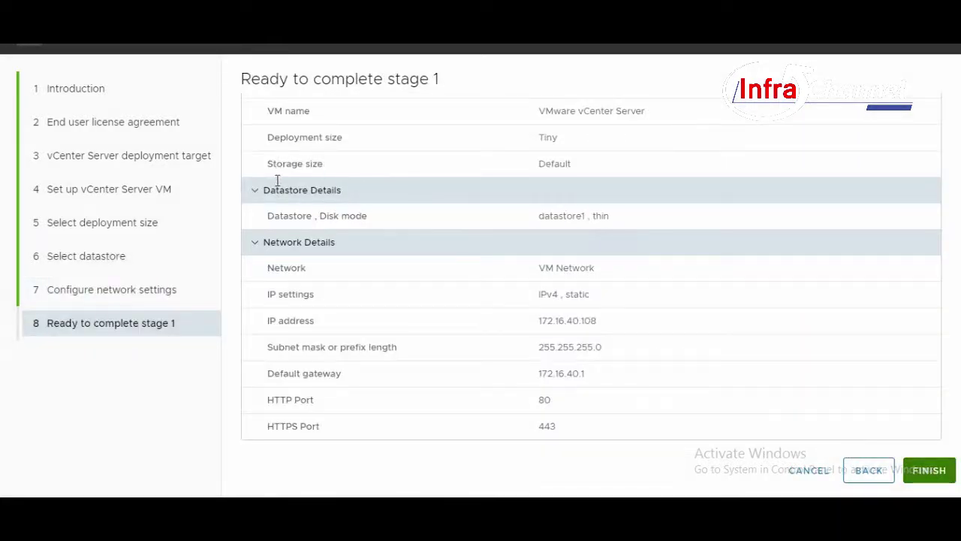
Review the stage 1 summary, checking Tiny size and datastore1 with thin disk mode.
{"action": "double_click", "coordinate": [600, 218]}
{"action": "left_click_drag", "start_coordinate": [539, 219], "coordinate": [530, 223]}
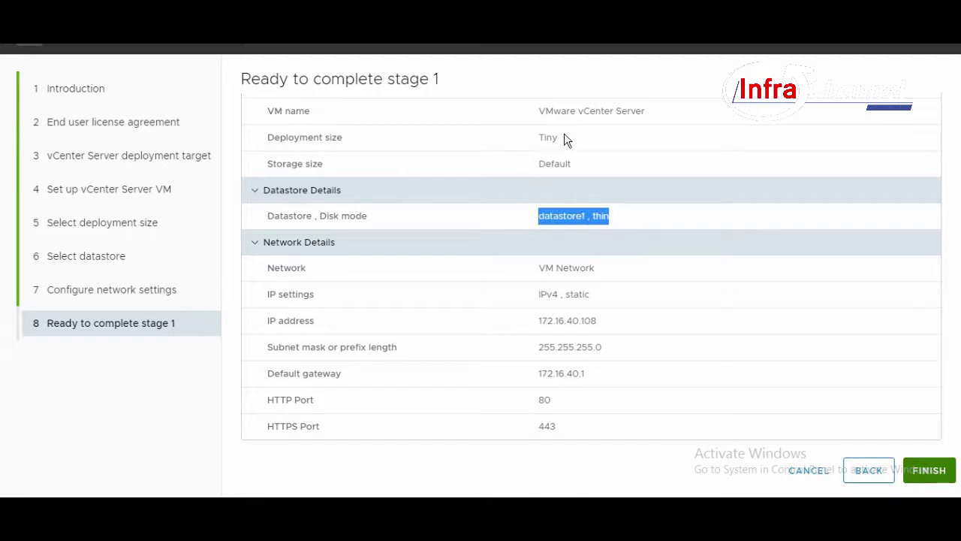
{"action": "left_click_drag", "start_coordinate": [564, 139], "coordinate": [528, 143]}
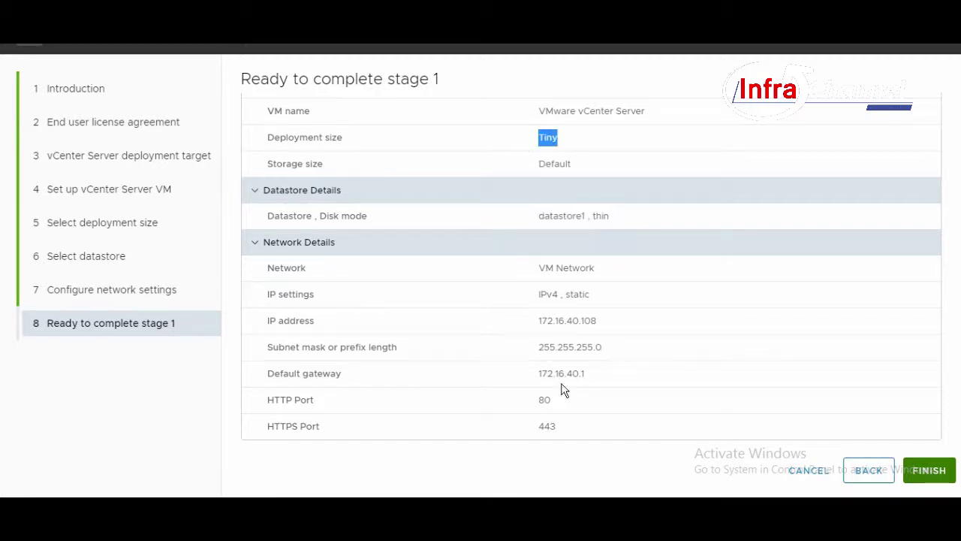
{"action": "scroll", "coordinate": [615, 394], "scroll_direction": "down", "scroll_amount": 1}
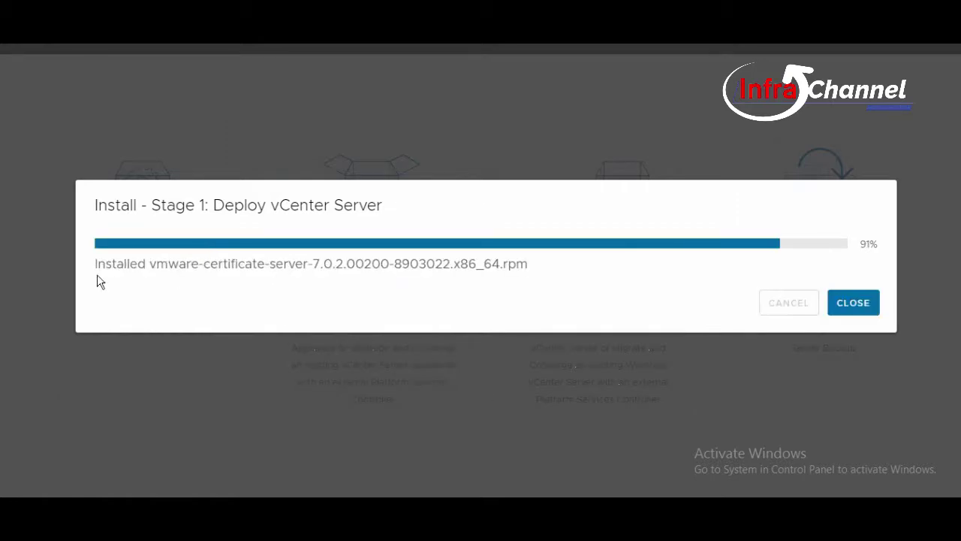
Follow the stage 1 installation status until the appliance deploys successfully.
{"action": "left_click_drag", "start_coordinate": [93, 264], "coordinate": [564, 266]}
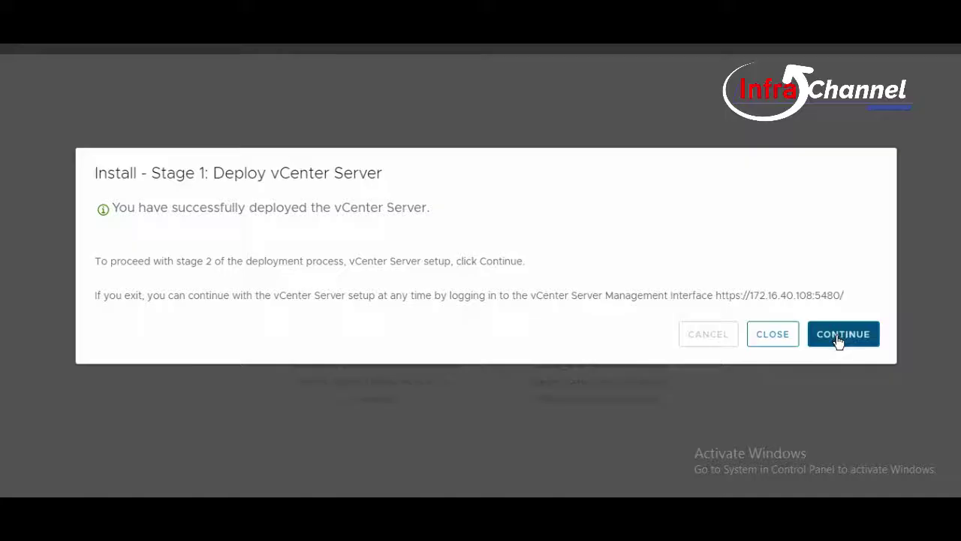
Continue to stage 2 and move past its introduction.
{"action": "left_click", "coordinate": [839, 339]}
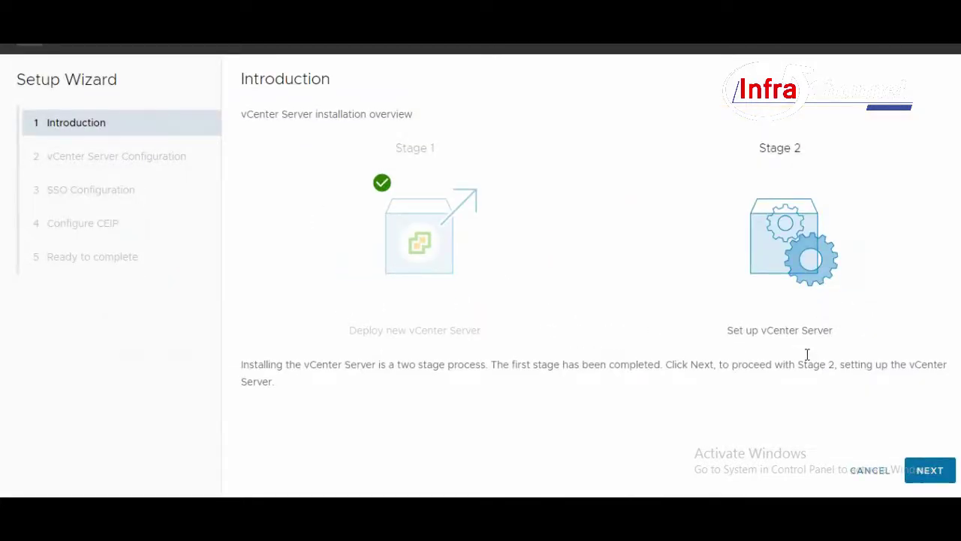
{"action": "left_click_drag", "start_coordinate": [837, 331], "coordinate": [731, 333]}
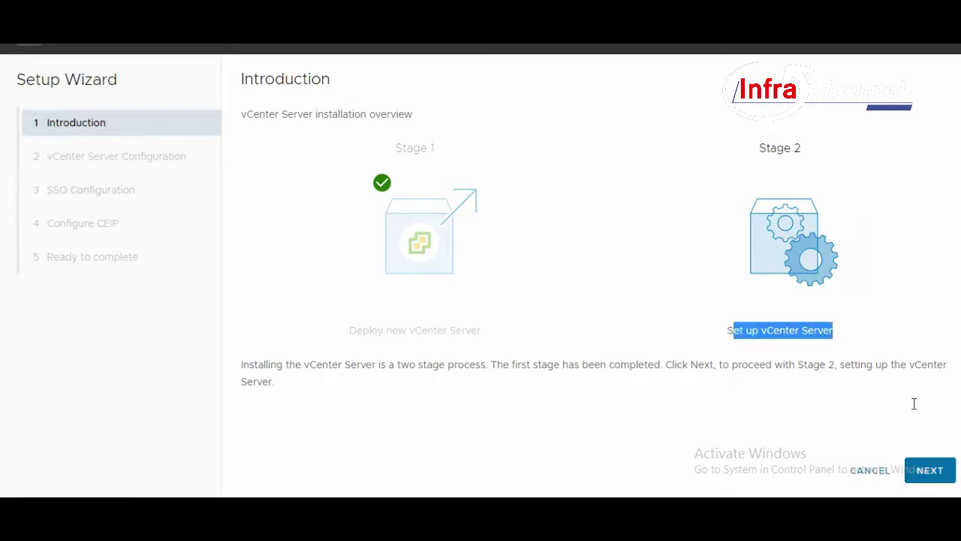
{"action": "left_click", "coordinate": [935, 469]}
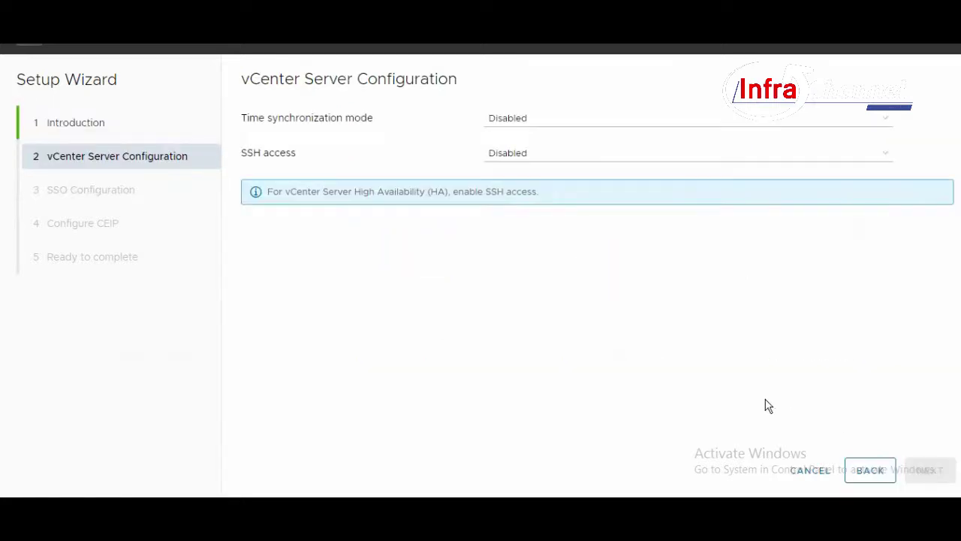
Set time synchronization to the ESXi host and enable SSH access.
{"action": "left_click", "coordinate": [597, 123]}
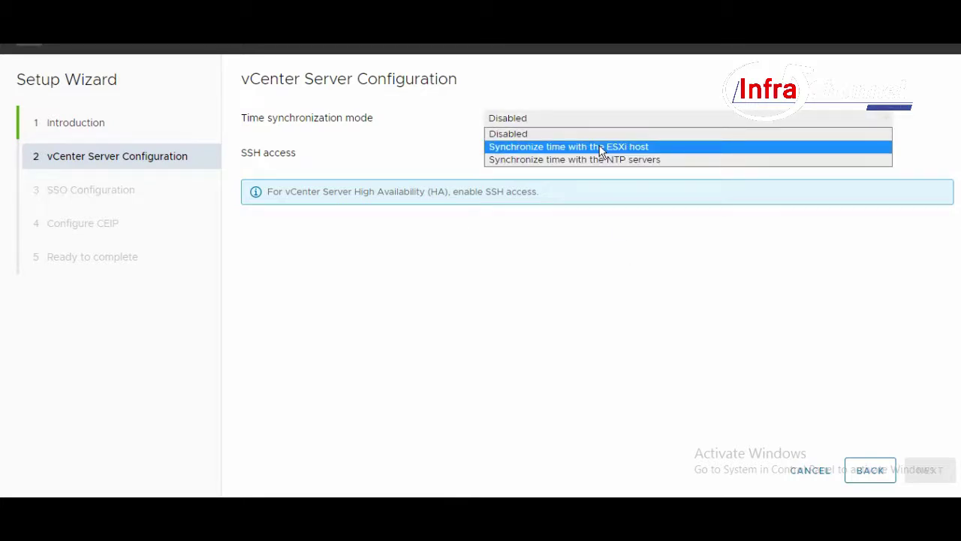
{"action": "left_click", "coordinate": [601, 147]}
{"action": "left_click", "coordinate": [600, 153]}
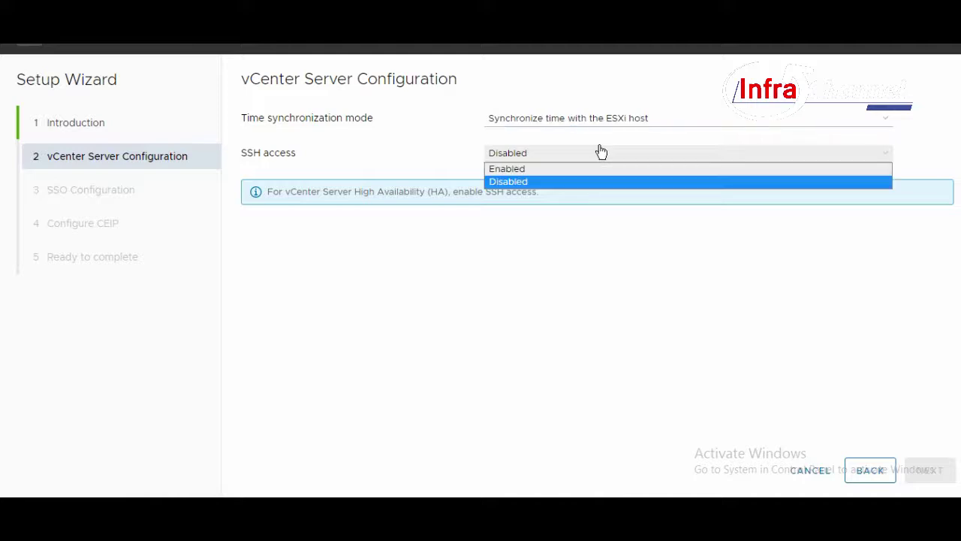
{"action": "left_click", "coordinate": [605, 171]}
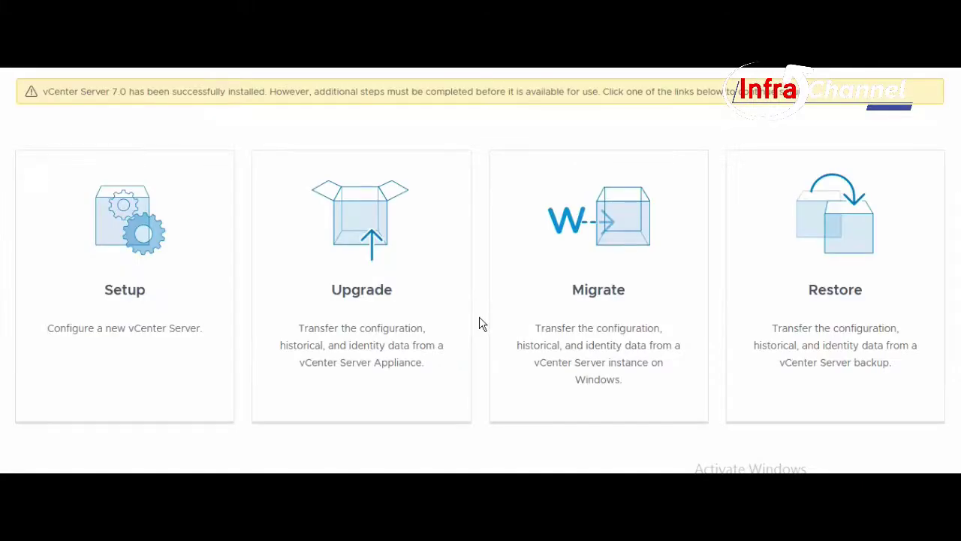
Launch Setup from the appliance's Getting Started page to begin the Stage 2 wizard.
{"action": "scroll", "coordinate": [481, 322], "scroll_direction": "up", "scroll_amount": 1}
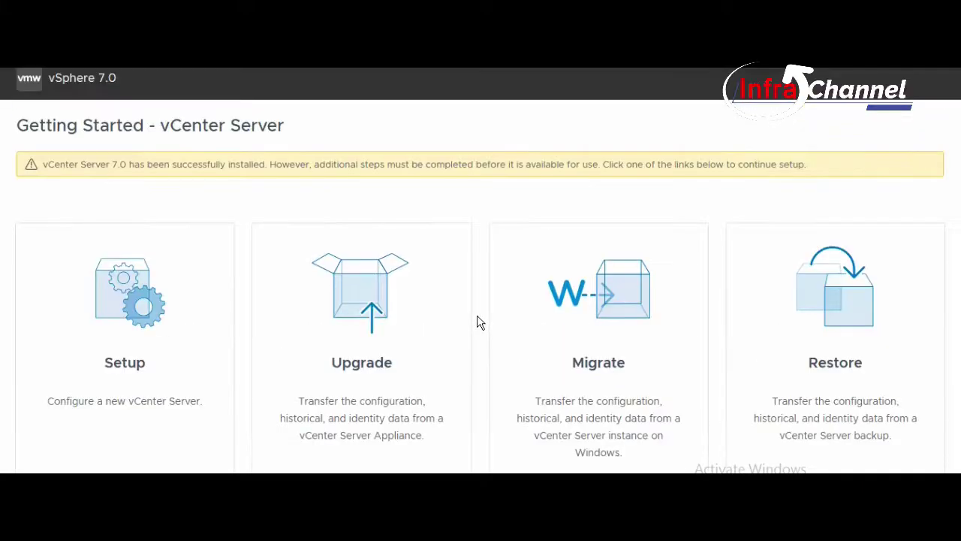
{"action": "scroll", "coordinate": [481, 323], "scroll_direction": "down", "scroll_amount": 2}
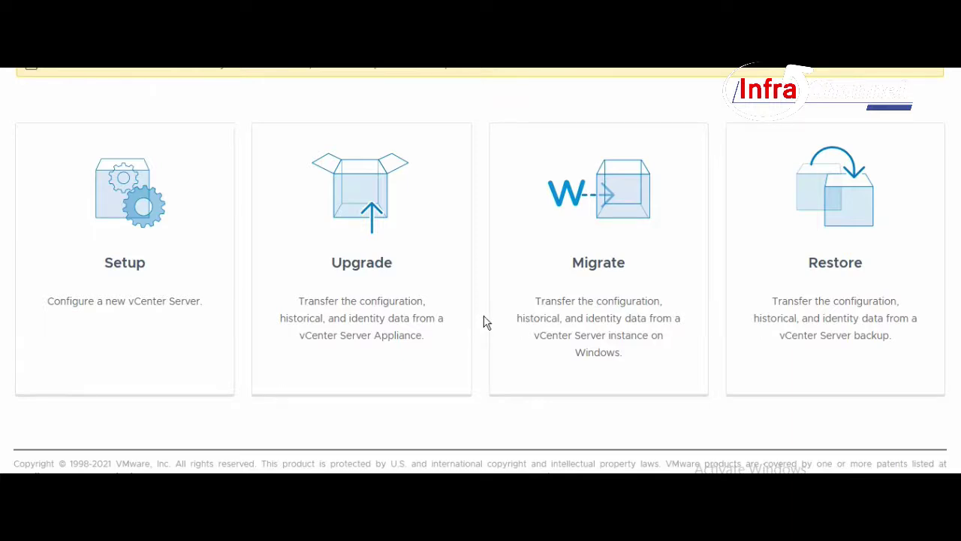
{"action": "scroll", "coordinate": [486, 322], "scroll_direction": "up", "scroll_amount": 2}
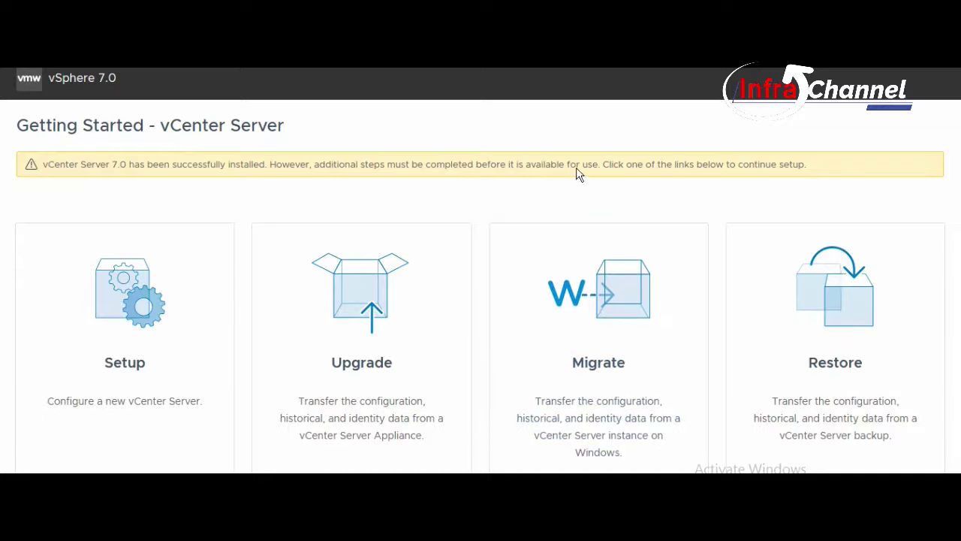
{"action": "scroll", "coordinate": [825, 262], "scroll_direction": "down", "scroll_amount": 2}
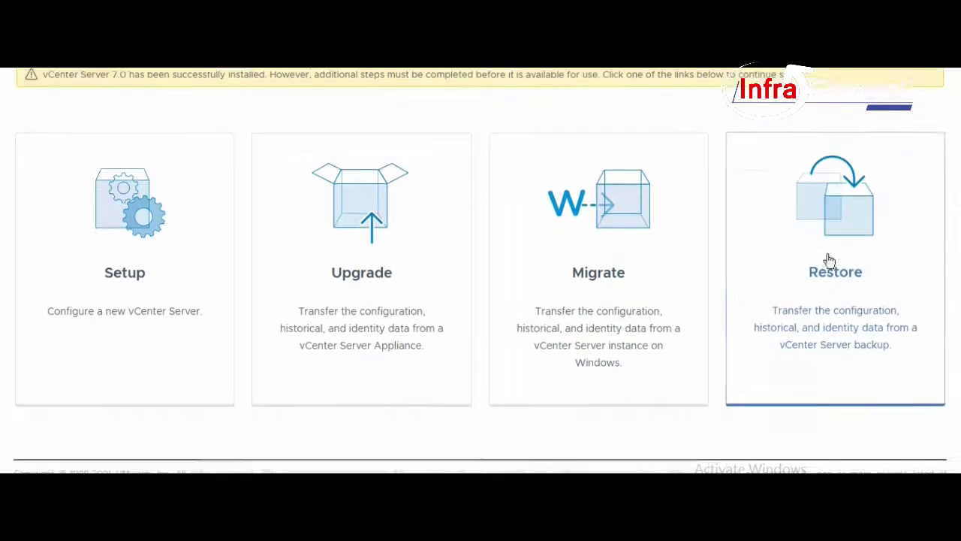
{"action": "scroll", "coordinate": [783, 278], "scroll_direction": "up", "scroll_amount": 2}
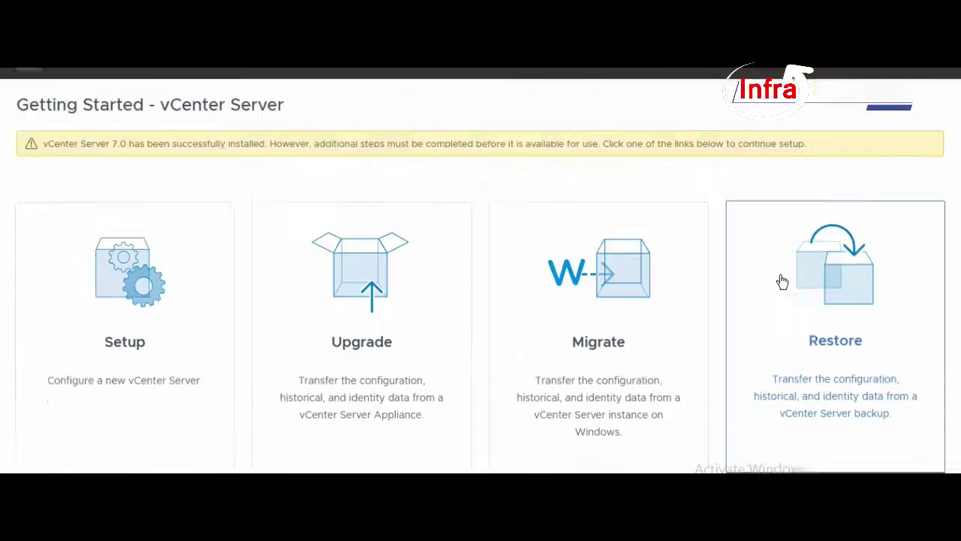
{"action": "left_click", "coordinate": [142, 361]}
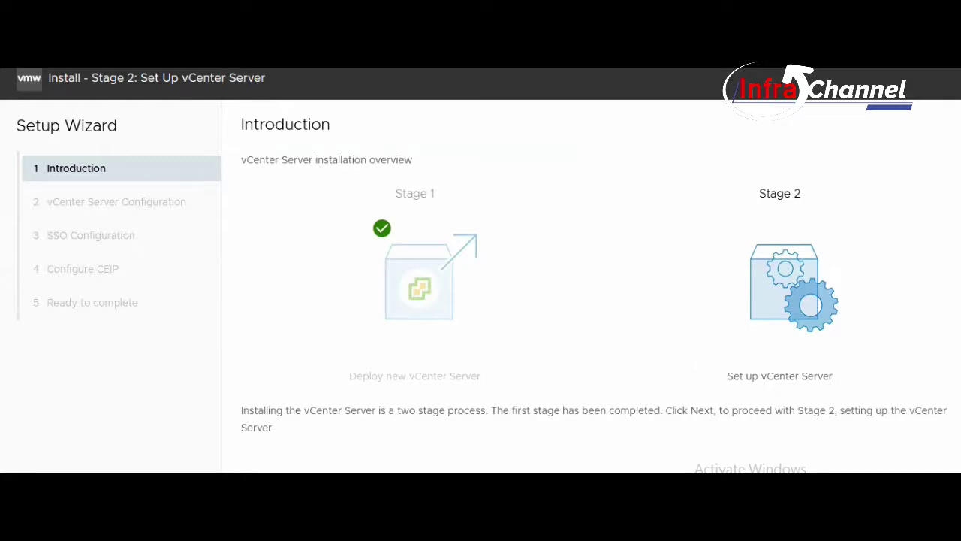
Enable SSH access and sync the appliance time with the ESXi host.
{"action": "left_click", "coordinate": [925, 495]}
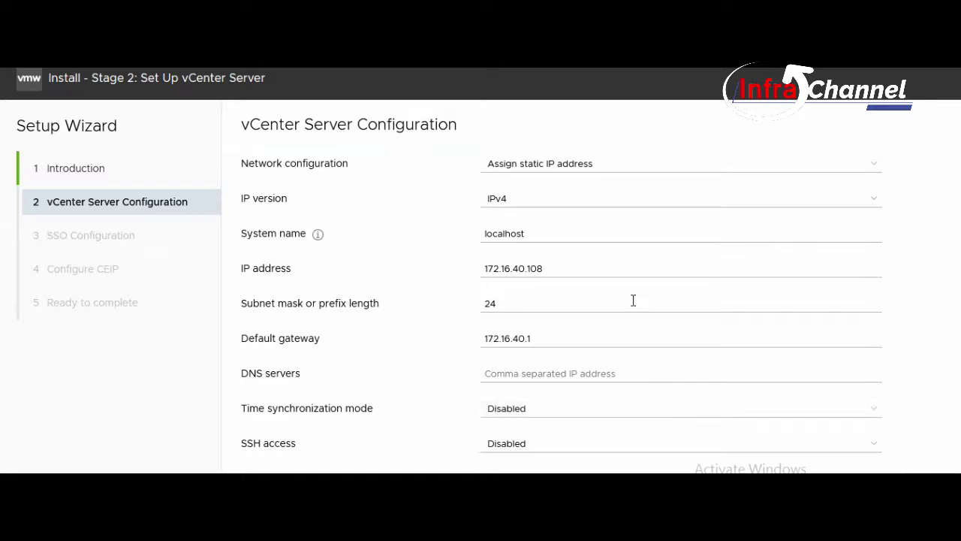
{"action": "scroll", "coordinate": [636, 293], "scroll_direction": "down", "scroll_amount": 1}
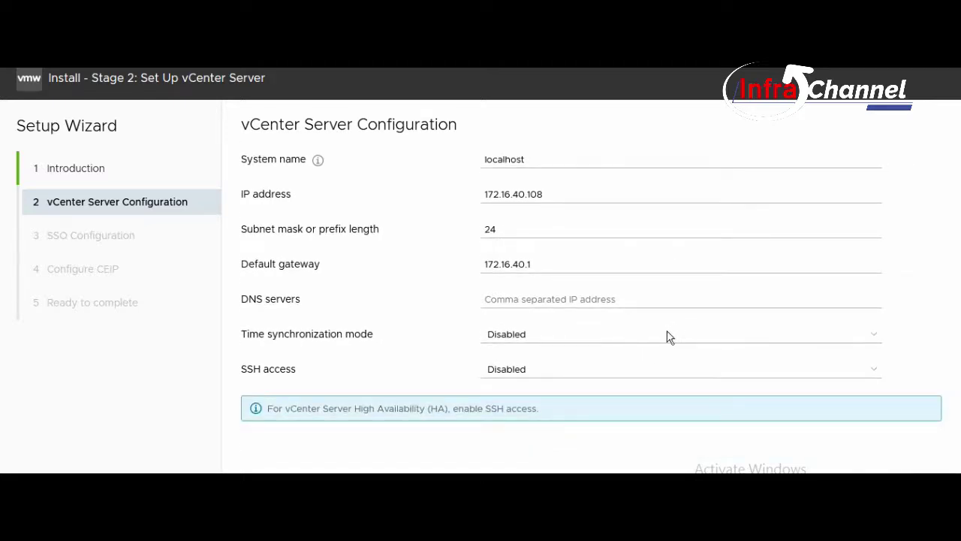
{"action": "left_click", "coordinate": [562, 369]}
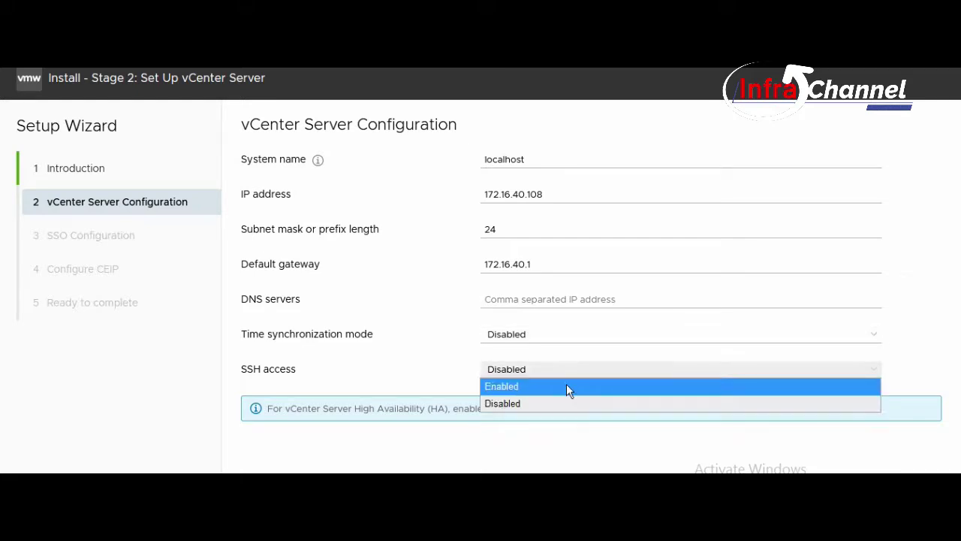
{"action": "left_click", "coordinate": [569, 388]}
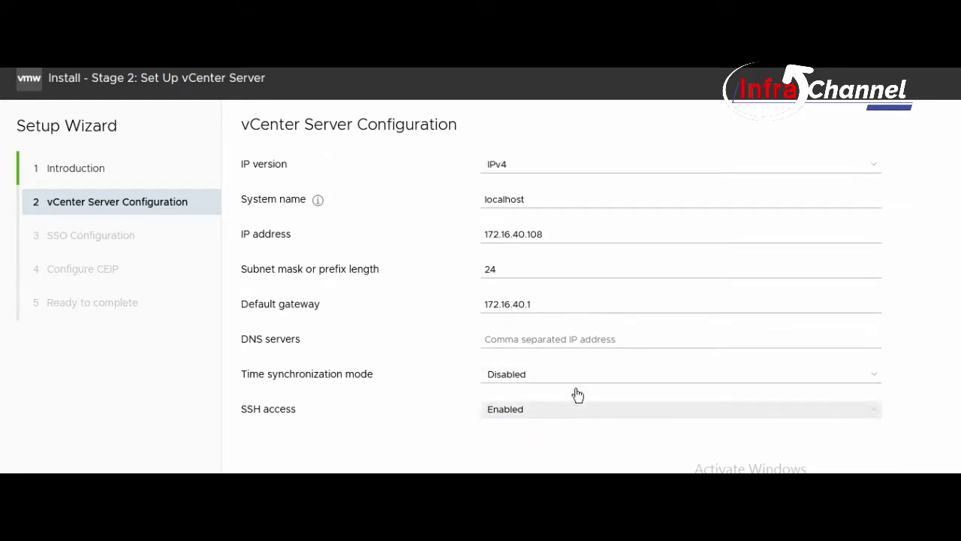
{"action": "left_click", "coordinate": [575, 379]}
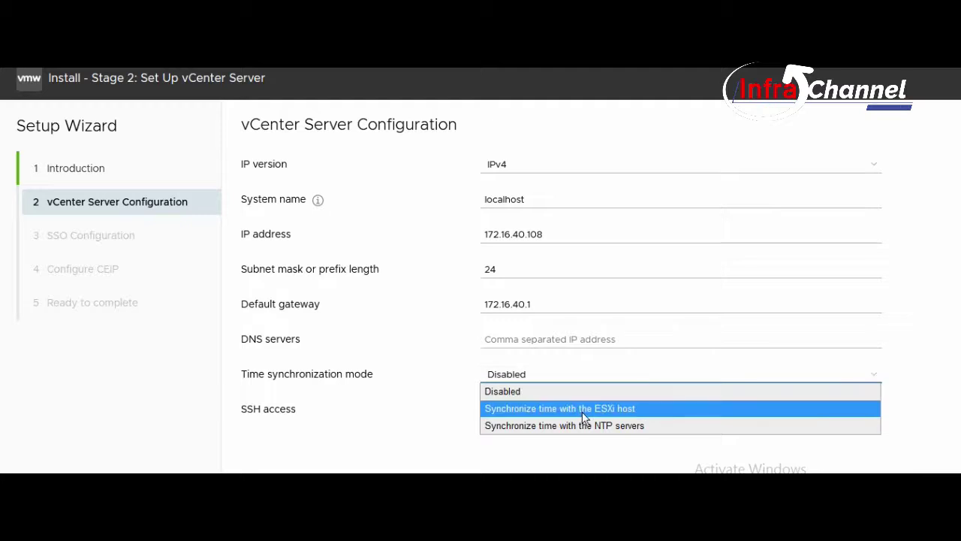
{"action": "left_click", "coordinate": [582, 411]}
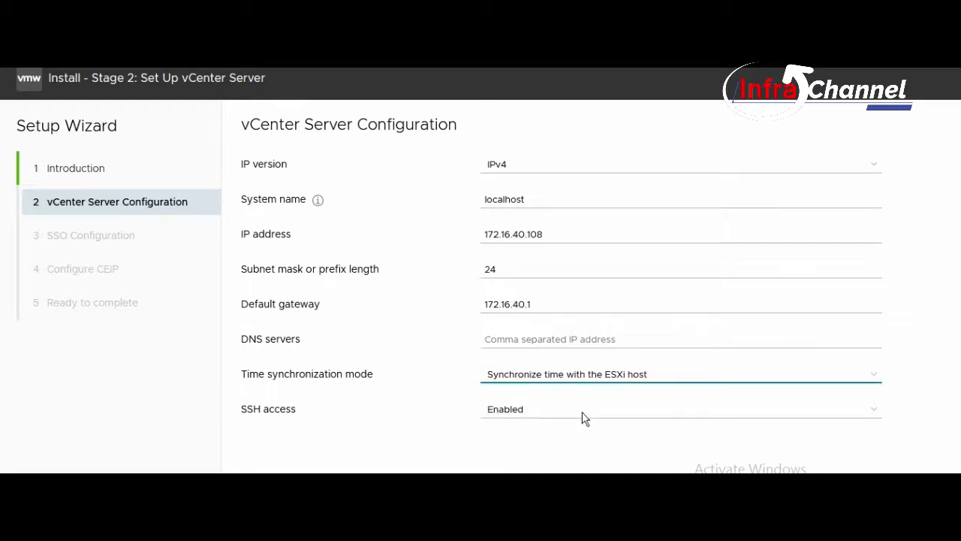
Set DNS server 172.16.40.1 and continue to SSO configuration.
{"action": "left_click", "coordinate": [594, 339]}
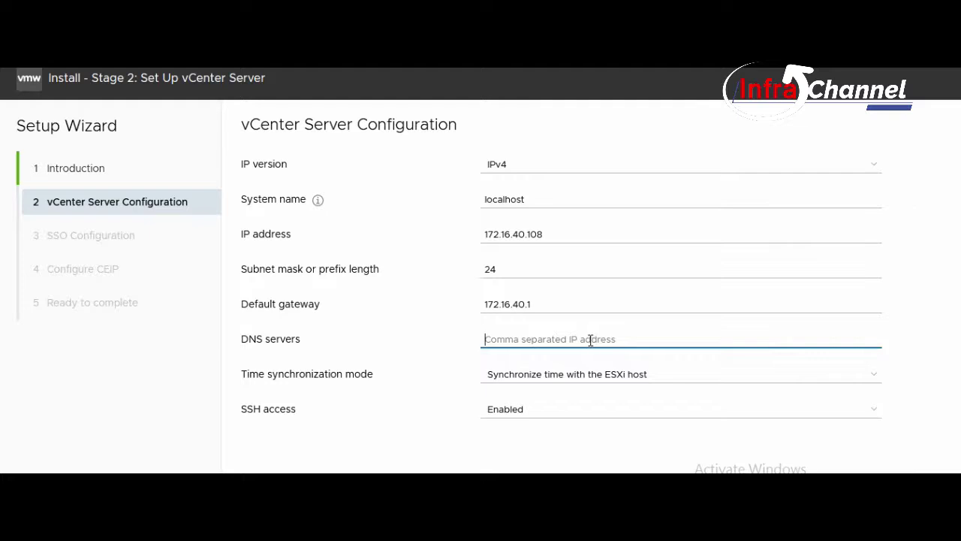
{"action": "type", "text": "172"}
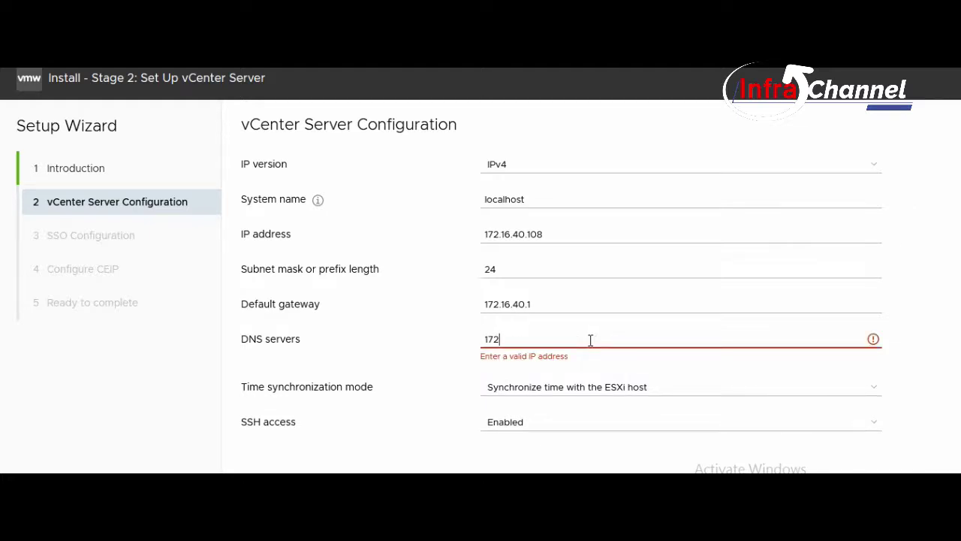
{"action": "type", "text": ".16.40.1"}
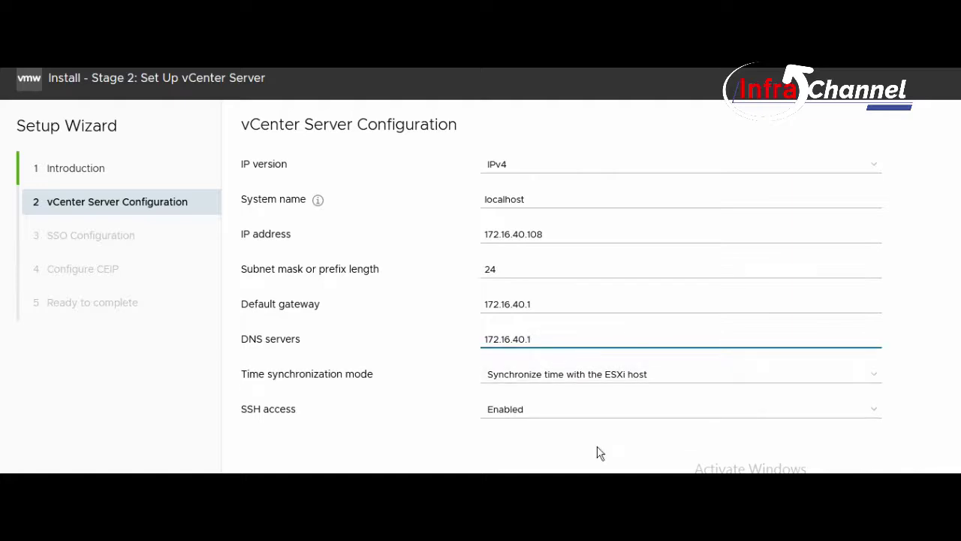
{"action": "left_click", "coordinate": [596, 453]}
{"action": "scroll", "coordinate": [591, 421], "scroll_direction": "up", "scroll_amount": 1}
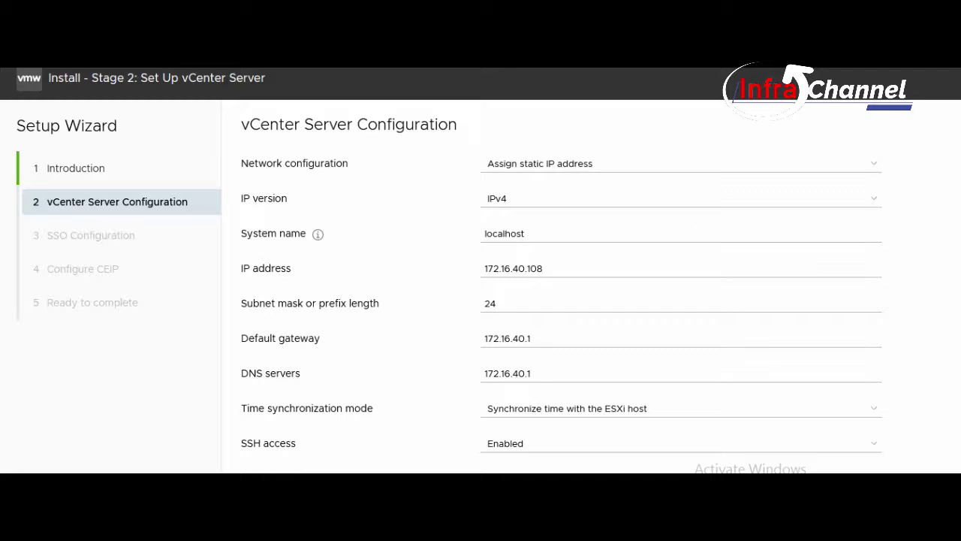
{"action": "left_click", "coordinate": [863, 491]}
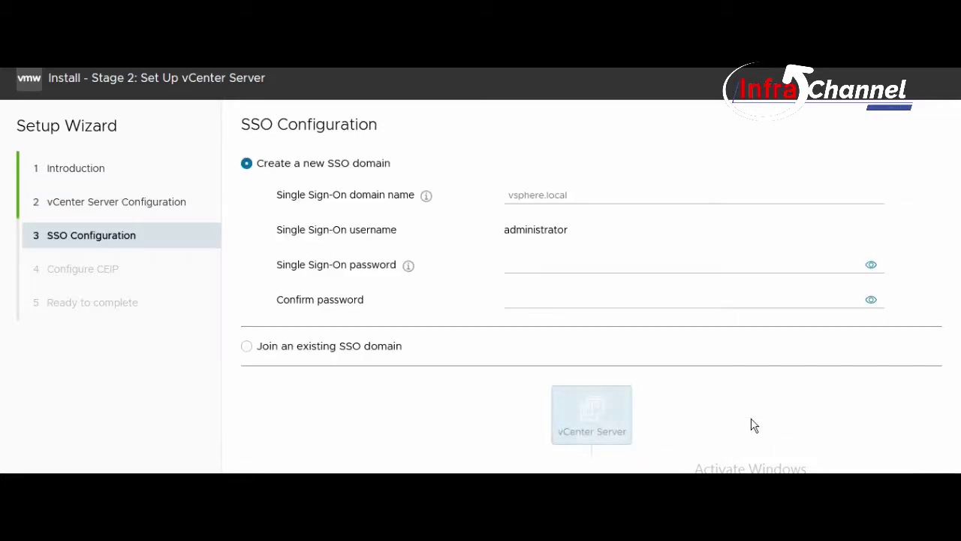
Name the new SSO domain vsphere.local, enter and confirm the administrator password, then continue.
{"action": "left_click", "coordinate": [576, 194]}
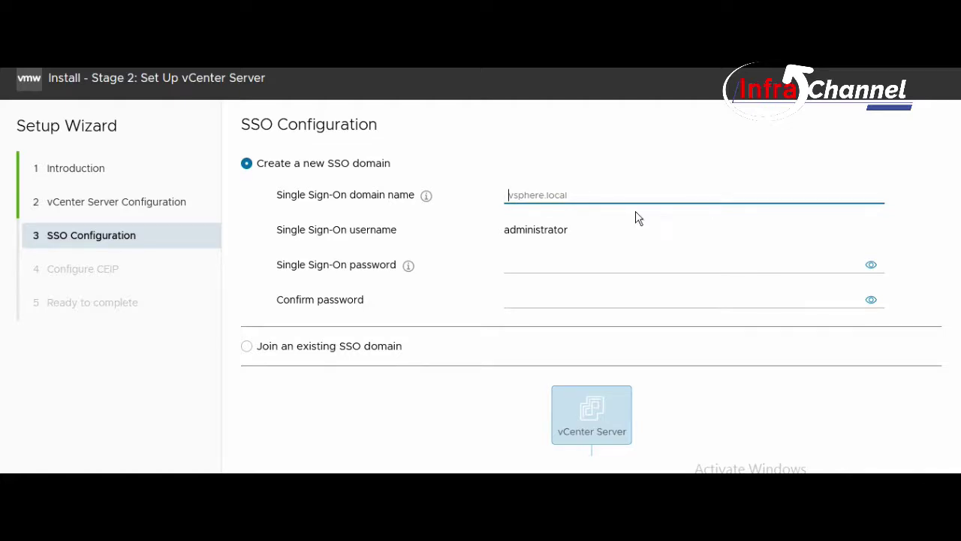
{"action": "type", "text": "vs"}
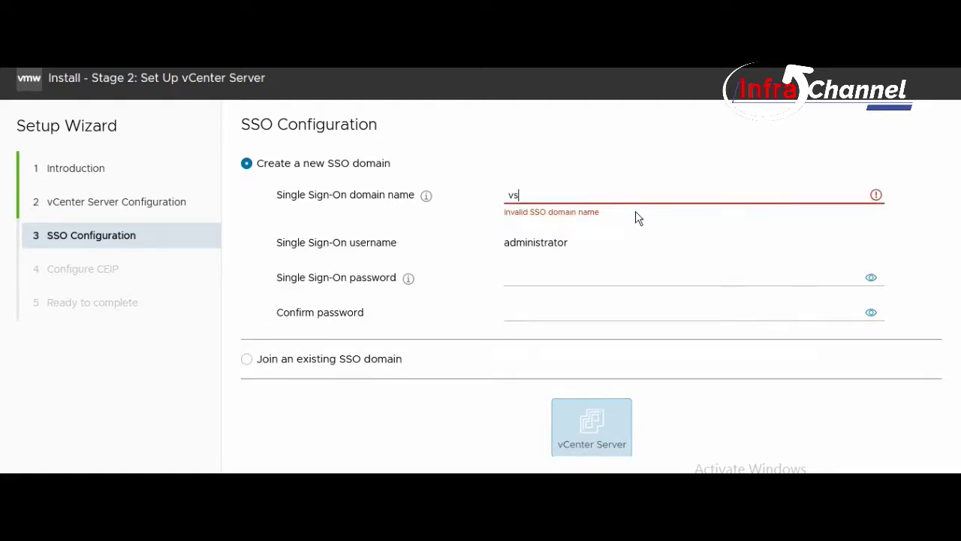
{"action": "type", "text": "phere.local"}
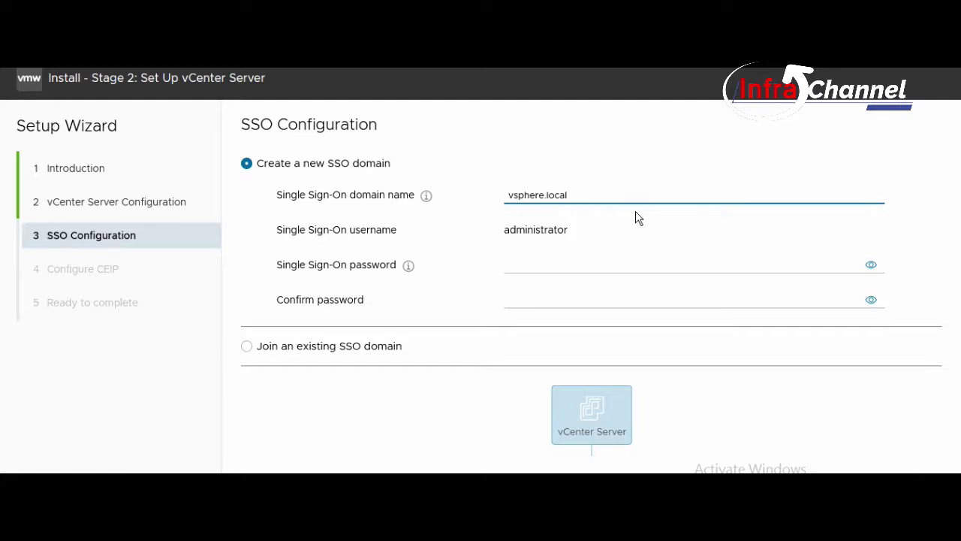
{"action": "left_click", "coordinate": [613, 265]}
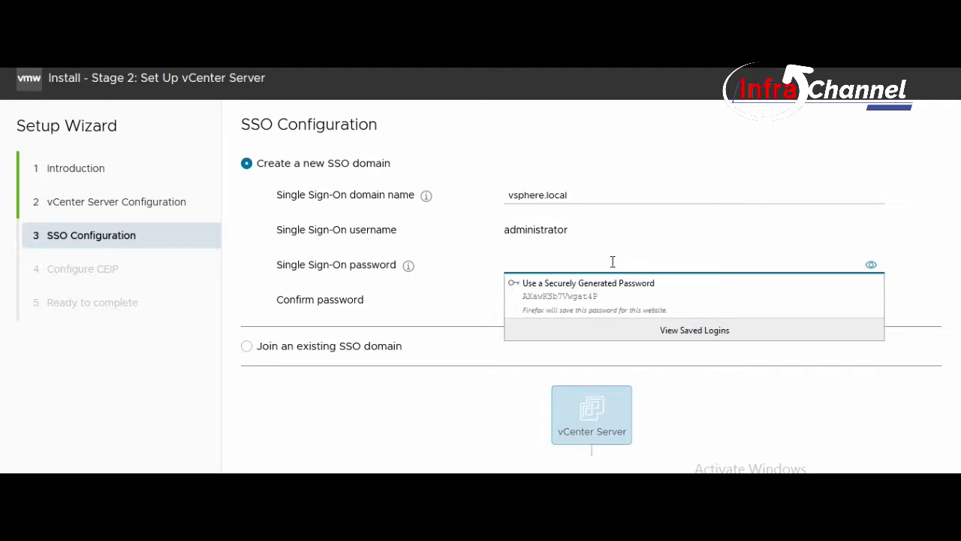
{"action": "type", "text": "•••••••"}
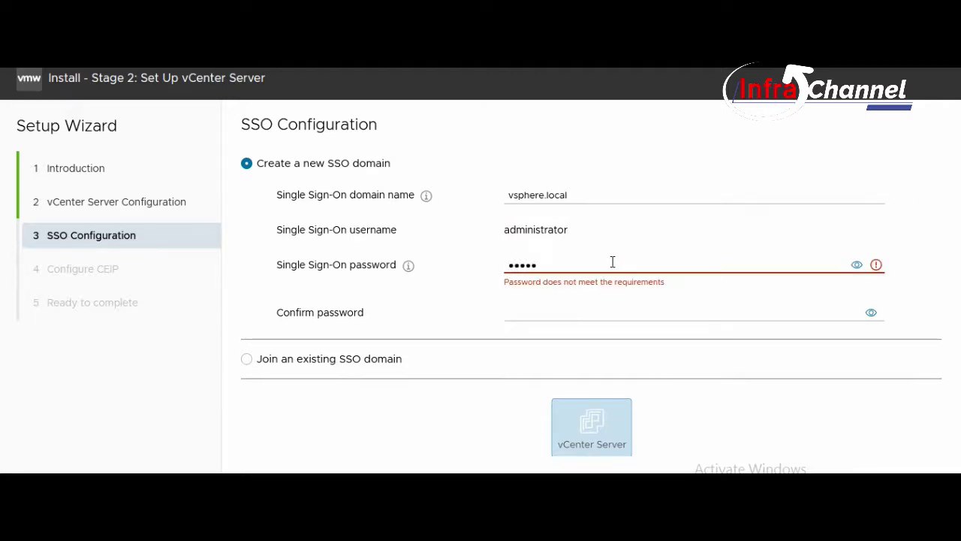
{"action": "type", "text": "•"}
{"action": "key", "text": "Tab"}
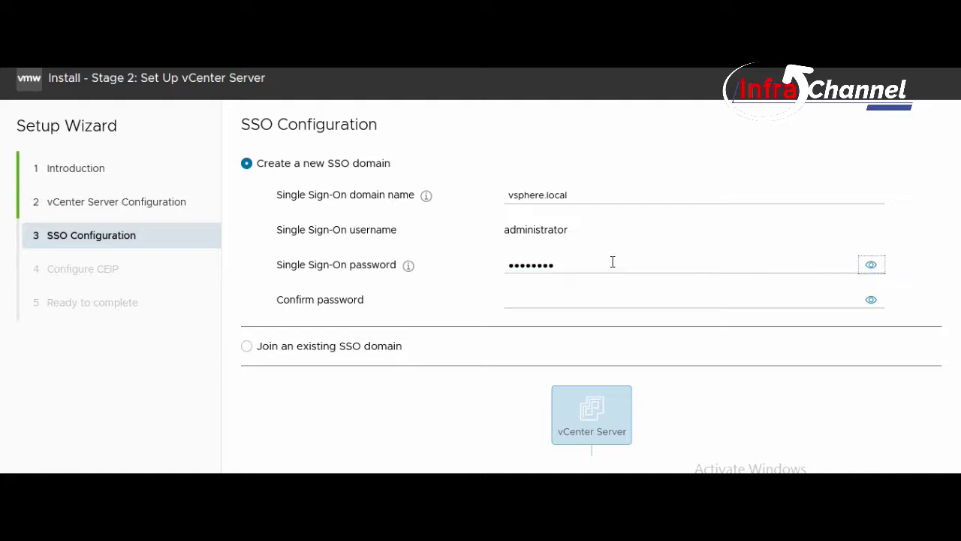
{"action": "left_click", "coordinate": [595, 302]}
{"action": "type", "text": "••"}
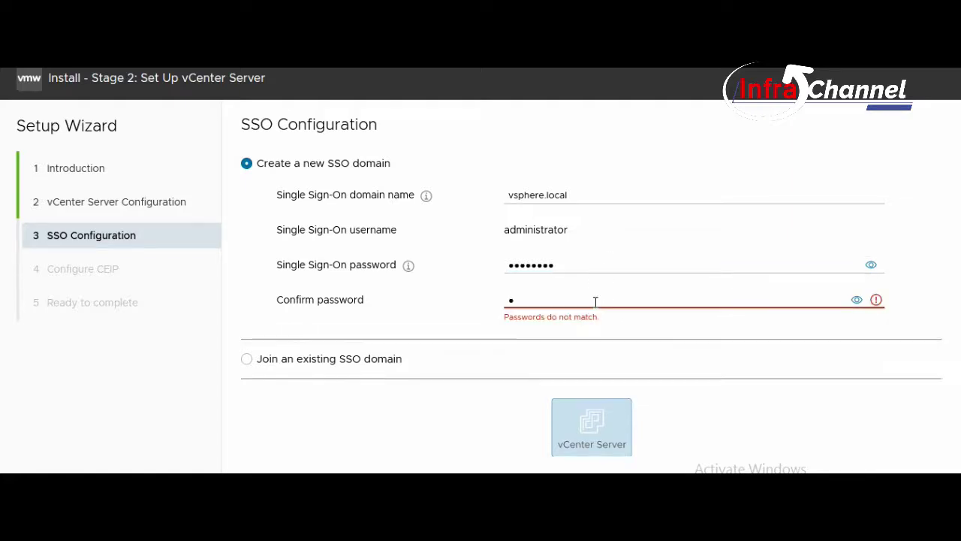
{"action": "type", "text": "•••••••"}
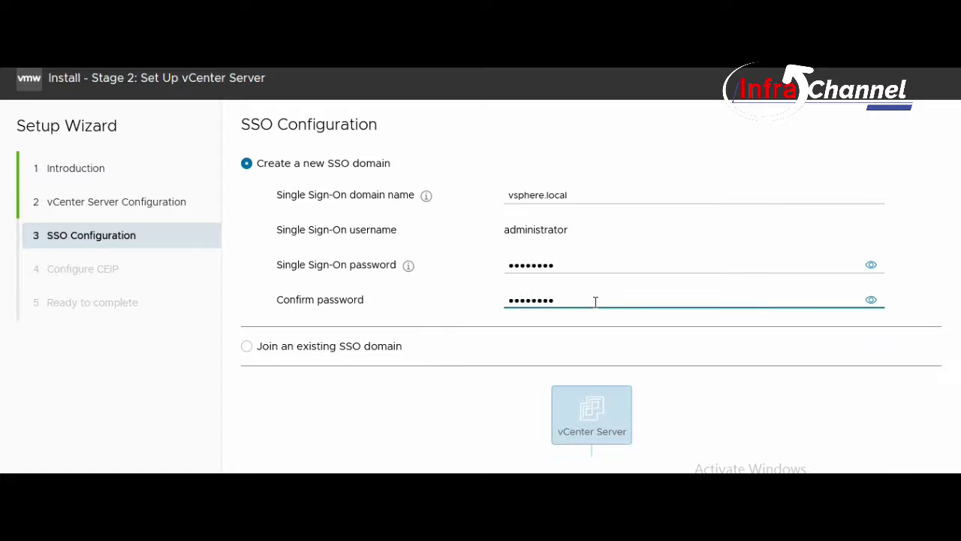
{"action": "left_click", "coordinate": [466, 407]}
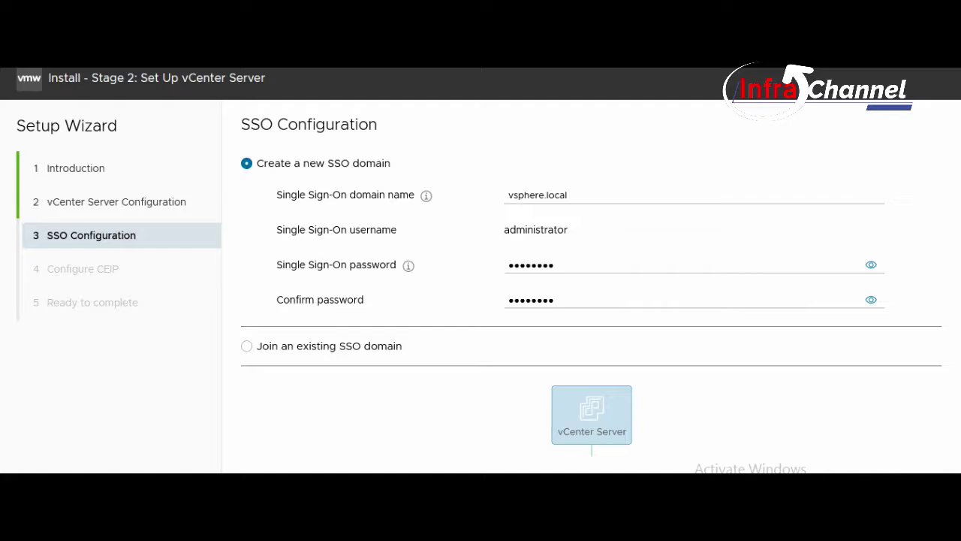
{"action": "left_click", "coordinate": [904, 504]}
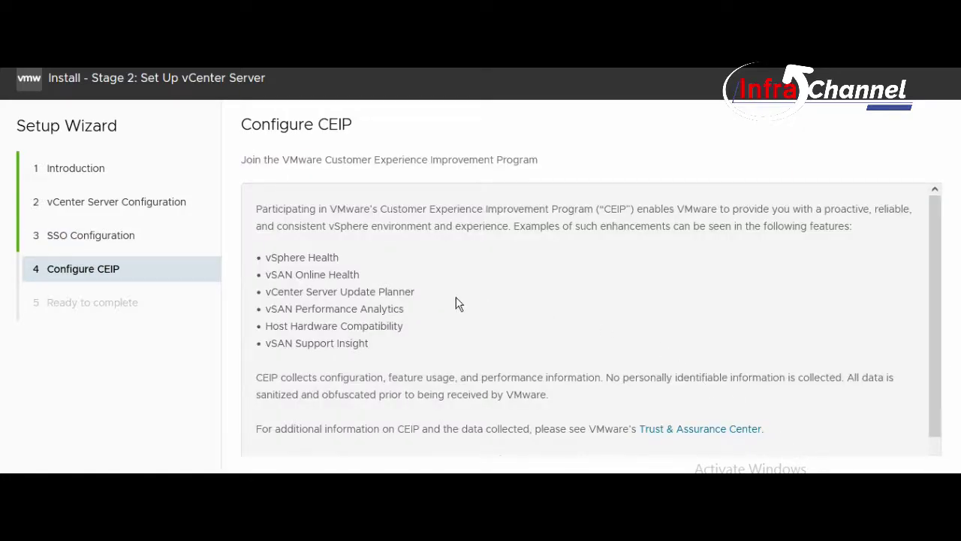
{"action": "scroll", "coordinate": [461, 304], "scroll_direction": "down", "scroll_amount": 3}
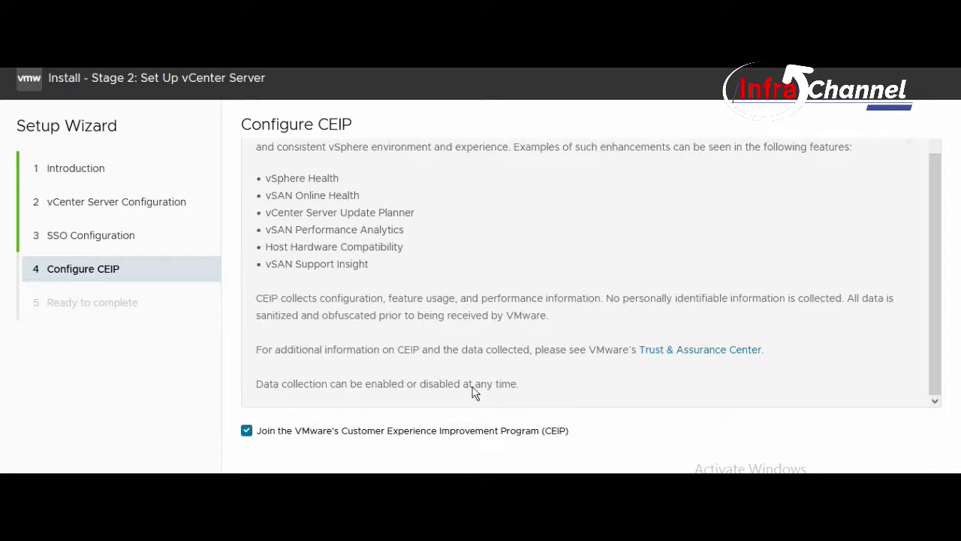
{"action": "left_click", "coordinate": [487, 435]}
{"action": "scroll", "coordinate": [276, 200], "scroll_direction": "up", "scroll_amount": 1}
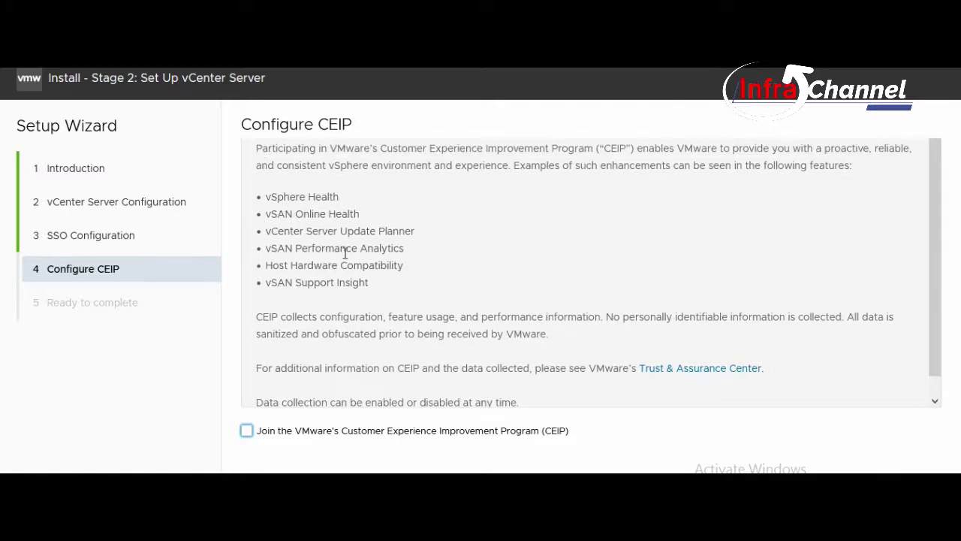
{"action": "left_click", "coordinate": [247, 431]}
Review the Ready to complete summary, checking SSO domain vsphere.local and administrator user, then finish.
{"action": "left_click", "coordinate": [864, 488]}
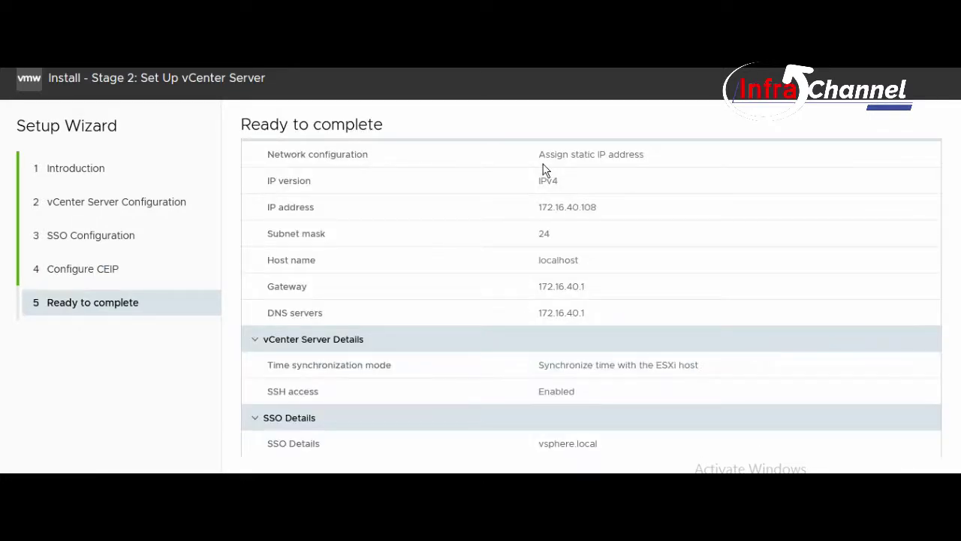
{"action": "scroll", "coordinate": [548, 217], "scroll_direction": "down", "scroll_amount": 3}
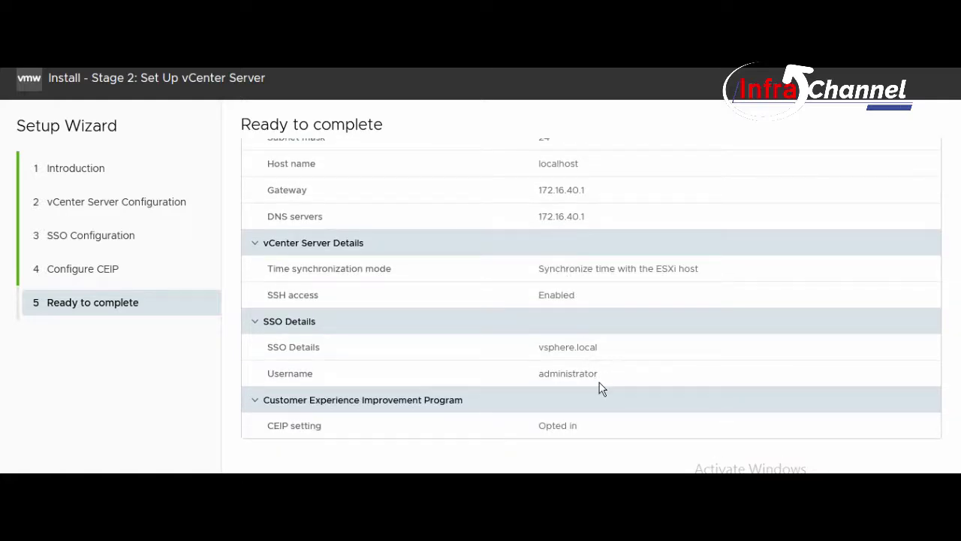
{"action": "double_click", "coordinate": [560, 350]}
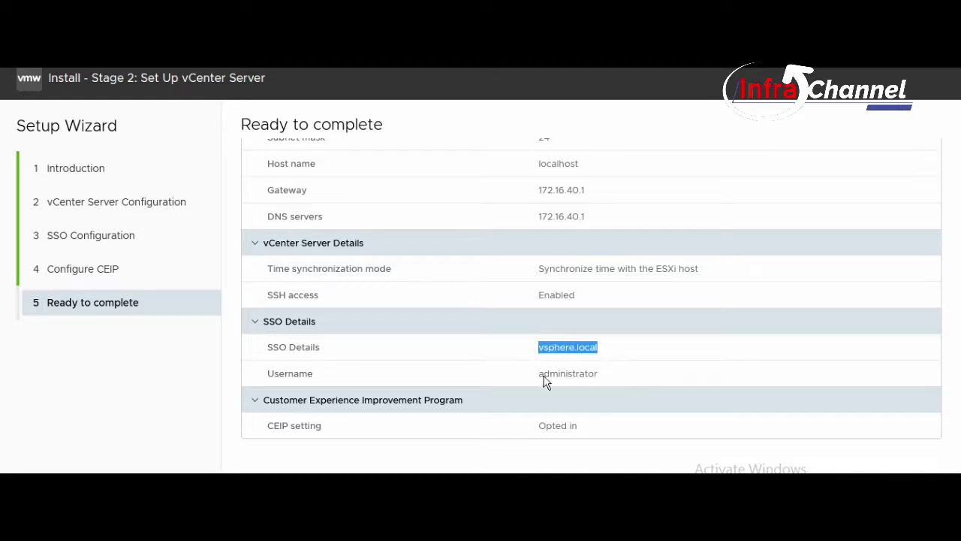
{"action": "double_click", "coordinate": [548, 375]}
{"action": "scroll", "coordinate": [578, 360], "scroll_direction": "up", "scroll_amount": 3}
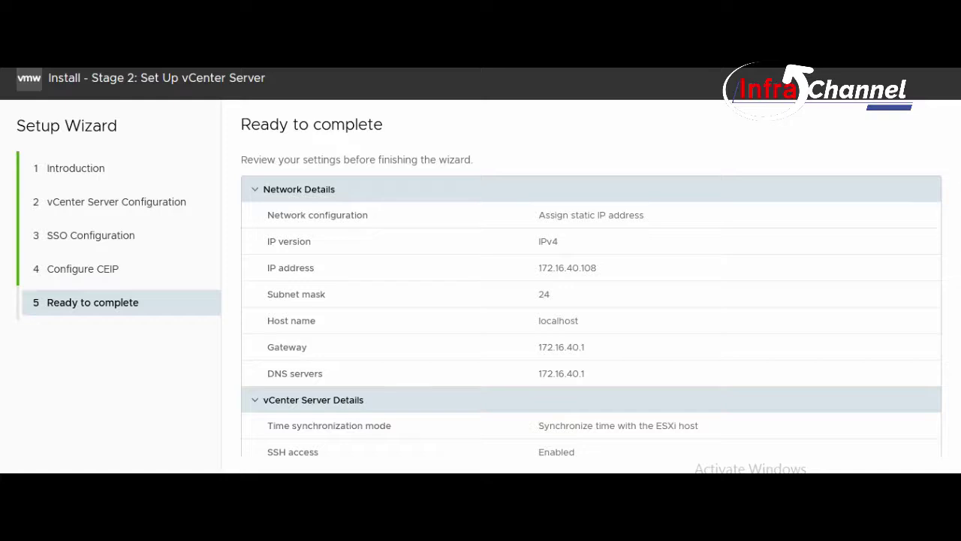
{"action": "left_click", "coordinate": [915, 489]}
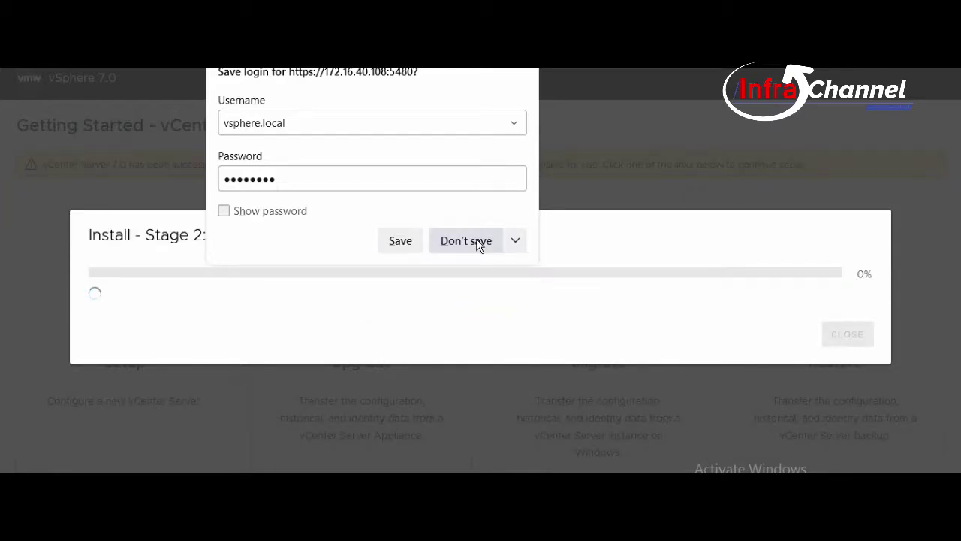
Decline Firefox's offer to save the login while Stage 2 setup runs to completion.
{"action": "left_click", "coordinate": [479, 247]}
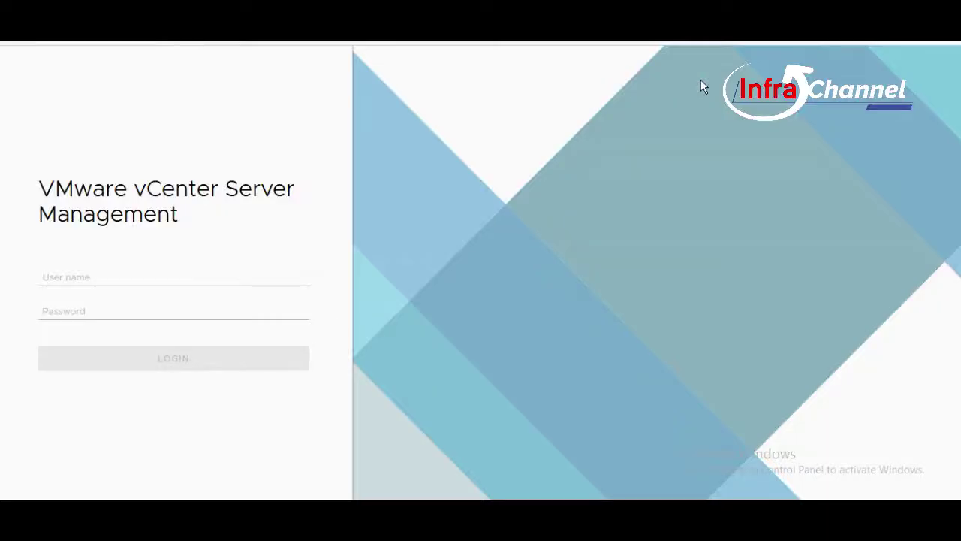
{"action": "left_click", "coordinate": [113, 276]}
{"action": "type", "text": "root"}
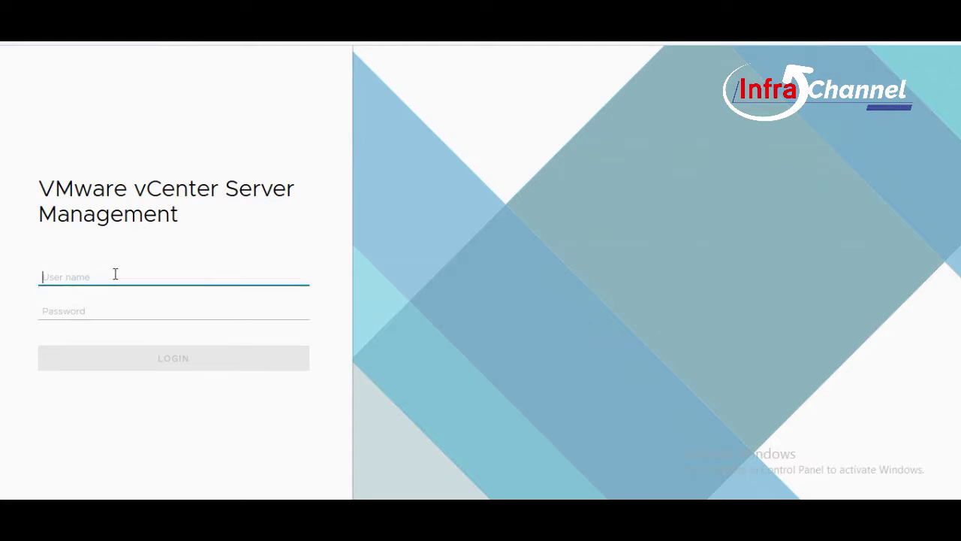
{"action": "type", "text": "administrator@vsphere.local"}
{"action": "key", "text": "Tab"}
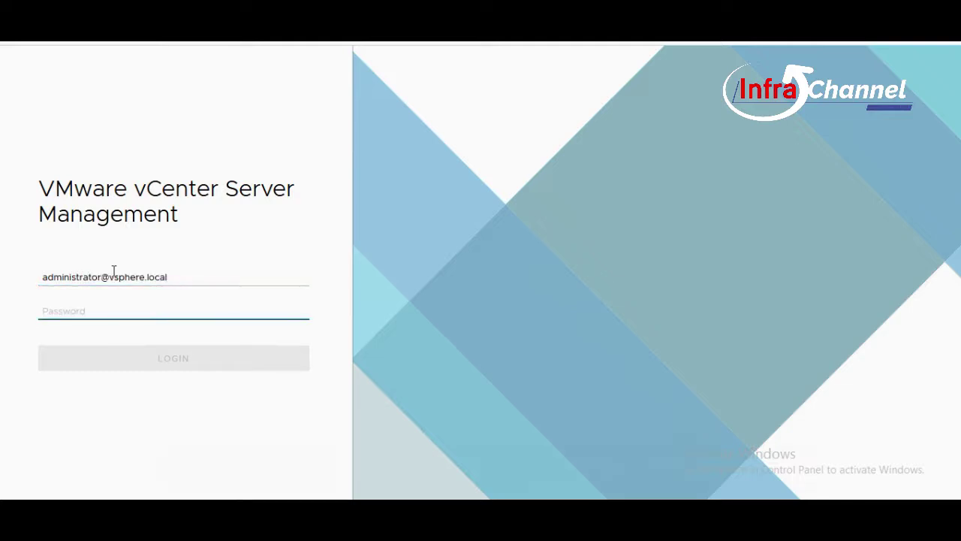
{"action": "type", "text": "V•••••••"}
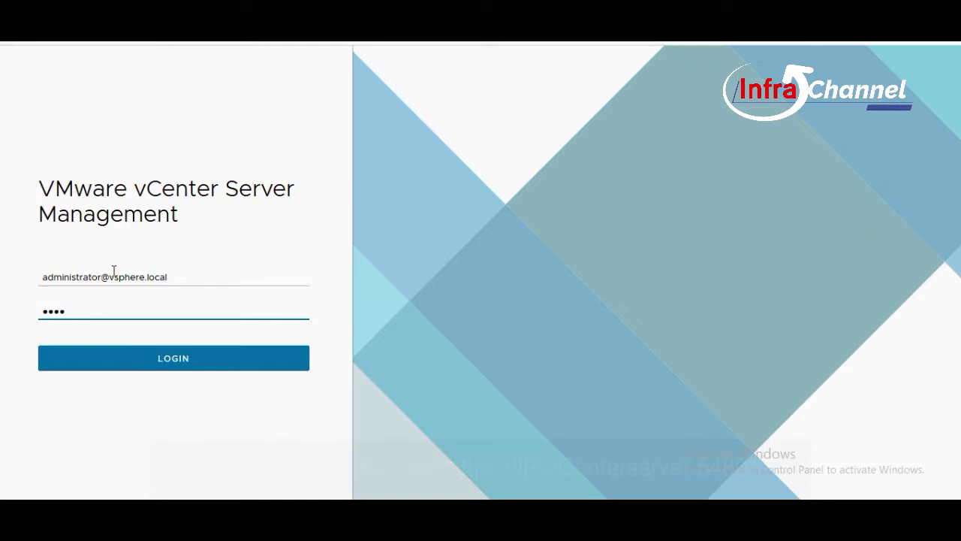
{"action": "key", "text": "Return"}
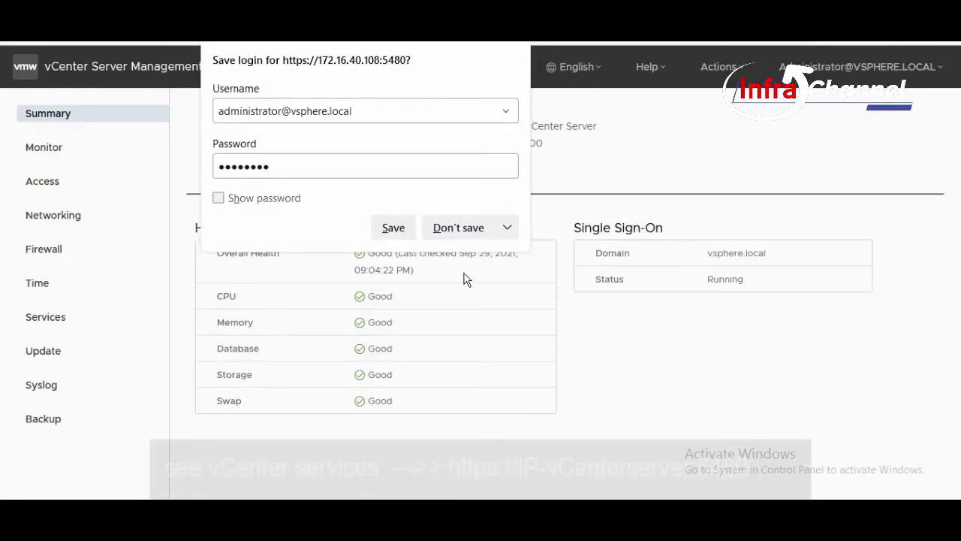
Decline saving the browser login and highlight Single Sign-On's Running status on the Summary.
{"action": "left_click", "coordinate": [455, 227]}
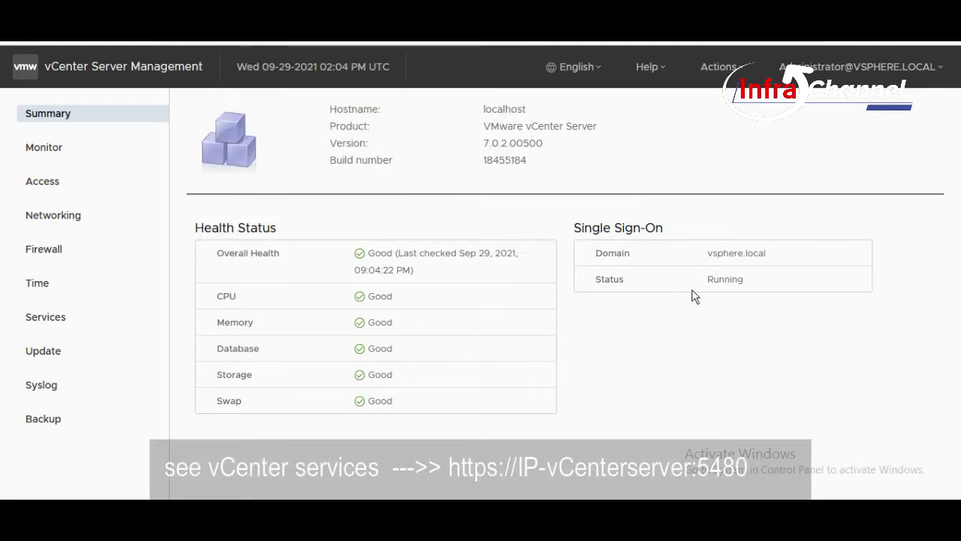
{"action": "double_click", "coordinate": [722, 282]}
{"action": "left_click", "coordinate": [691, 313]}
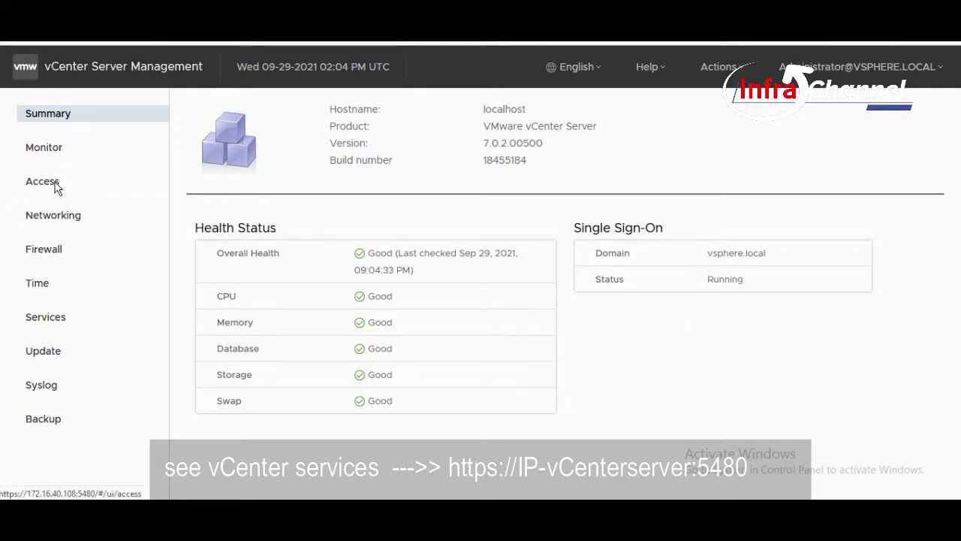
Open the Services page and scroll through the whole vCenter services table.
{"action": "left_click", "coordinate": [51, 318]}
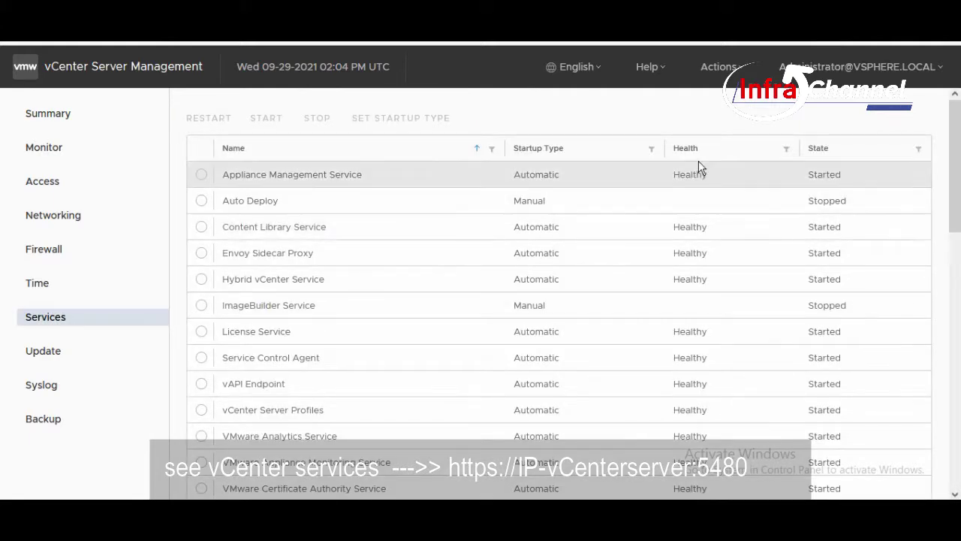
{"action": "scroll", "coordinate": [709, 205], "scroll_direction": "down", "scroll_amount": 4}
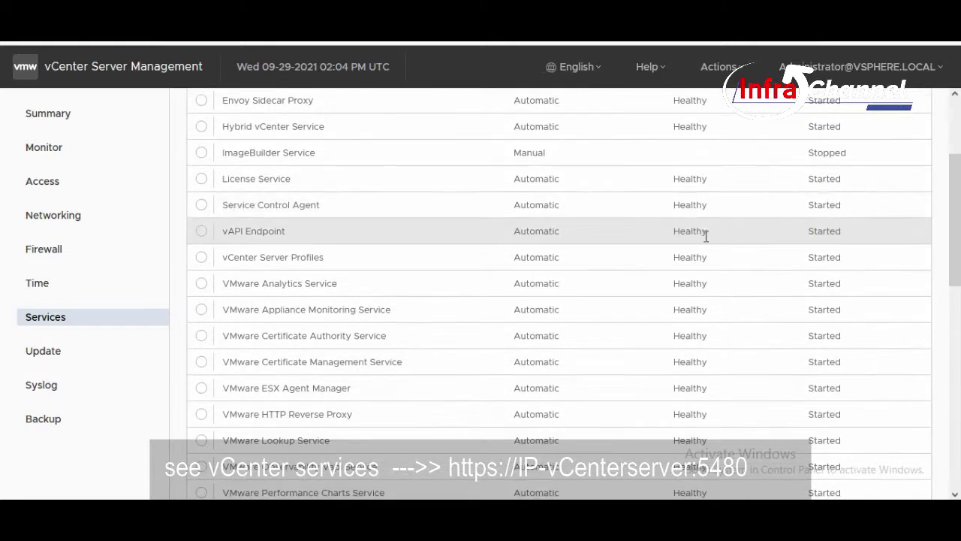
{"action": "scroll", "coordinate": [708, 311], "scroll_direction": "down", "scroll_amount": 4}
{"action": "scroll", "coordinate": [707, 313], "scroll_direction": "down", "scroll_amount": 9}
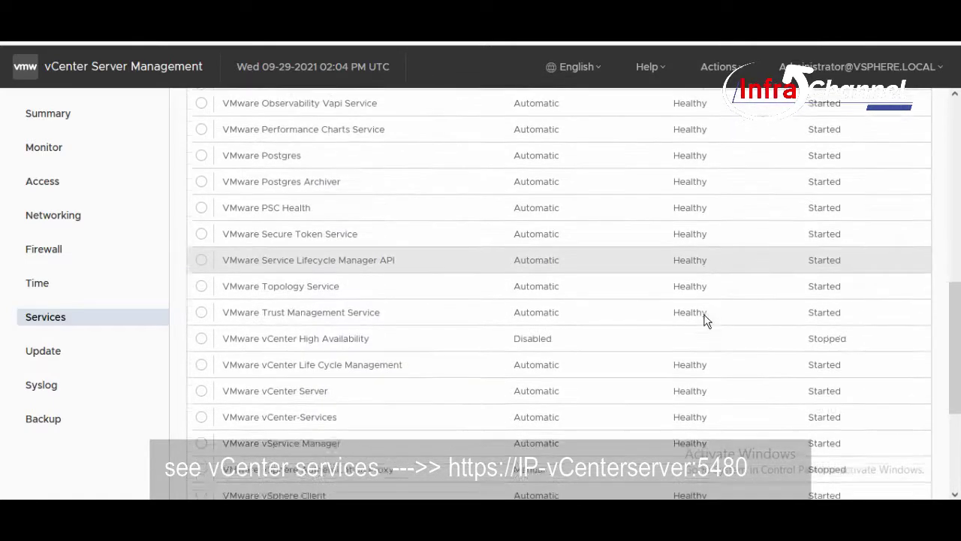
{"action": "scroll", "coordinate": [704, 328], "scroll_direction": "down", "scroll_amount": 1}
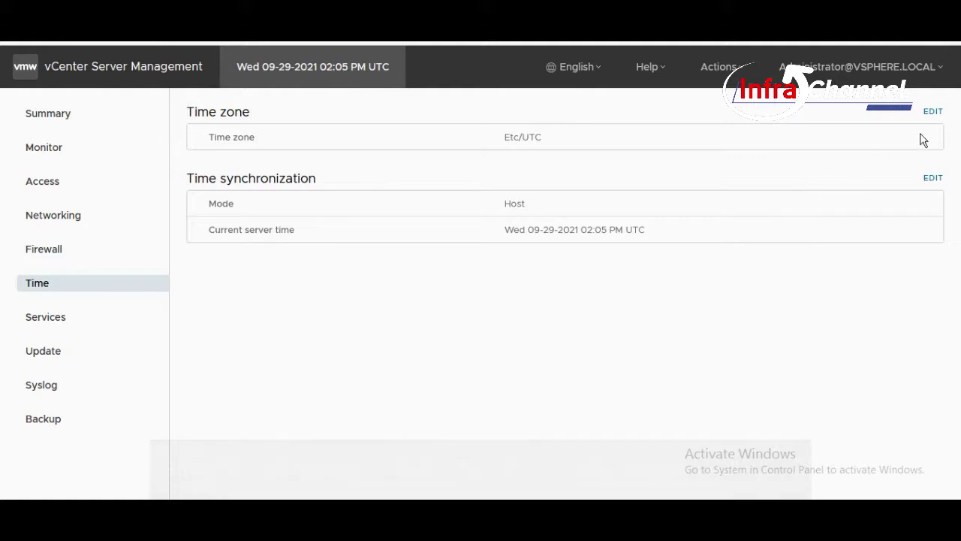
Change the appliance time zone to Asia/Jakarta, save it, and go back to Summary.
{"action": "left_click", "coordinate": [934, 112]}
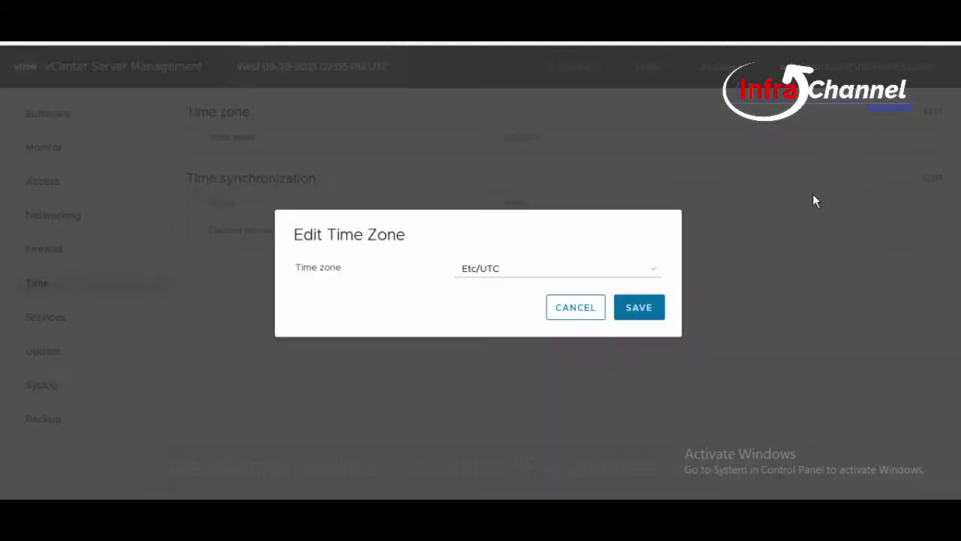
{"action": "left_click", "coordinate": [599, 272]}
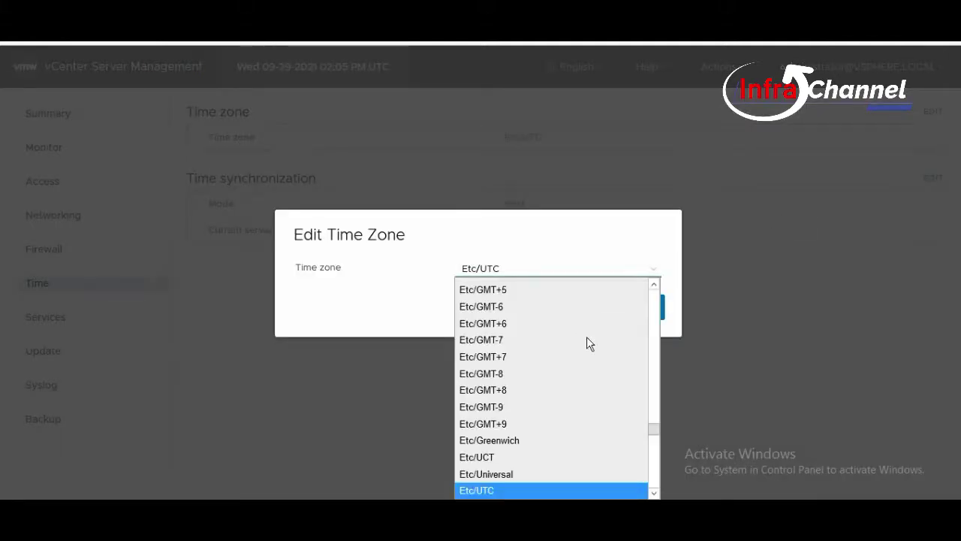
{"action": "key", "text": "a"}
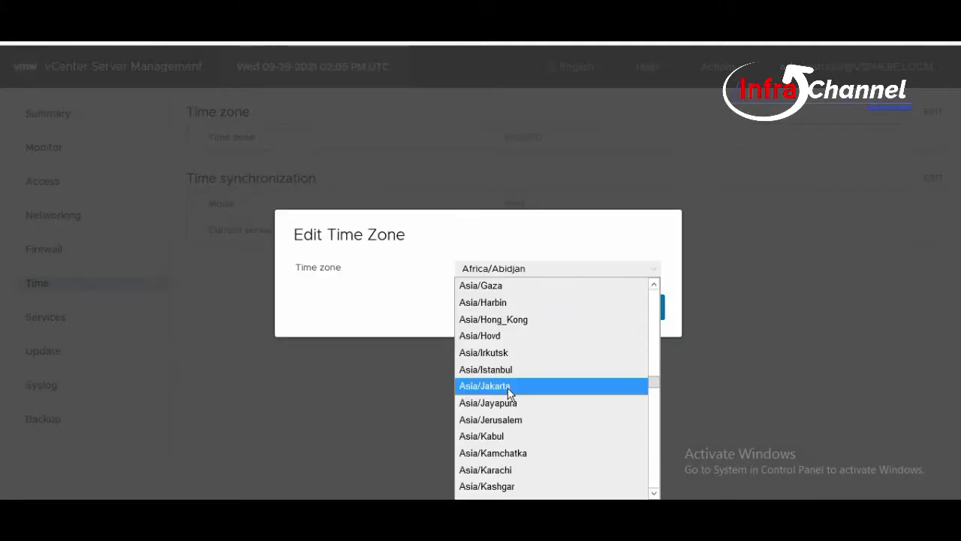
{"action": "left_click", "coordinate": [509, 388]}
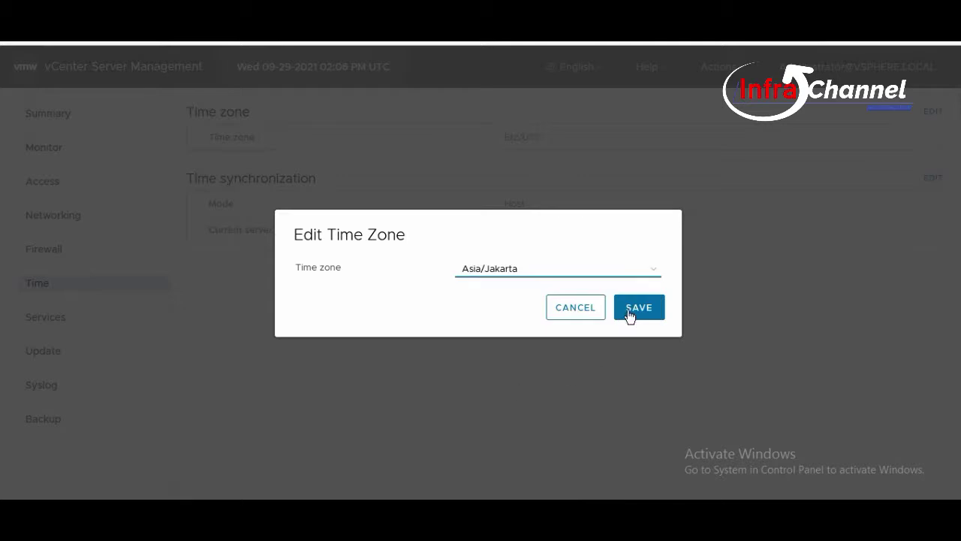
{"action": "left_click", "coordinate": [638, 333]}
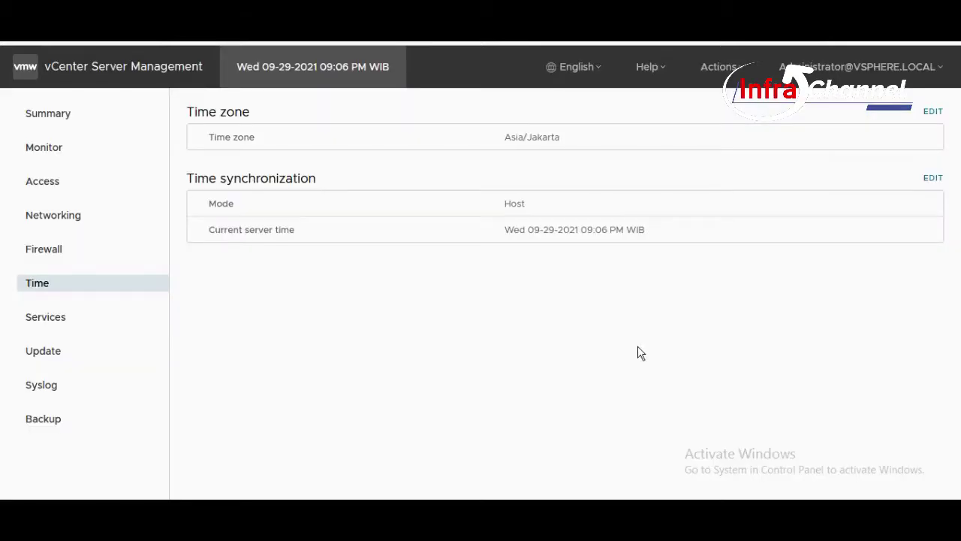
{"action": "left_click", "coordinate": [54, 117]}
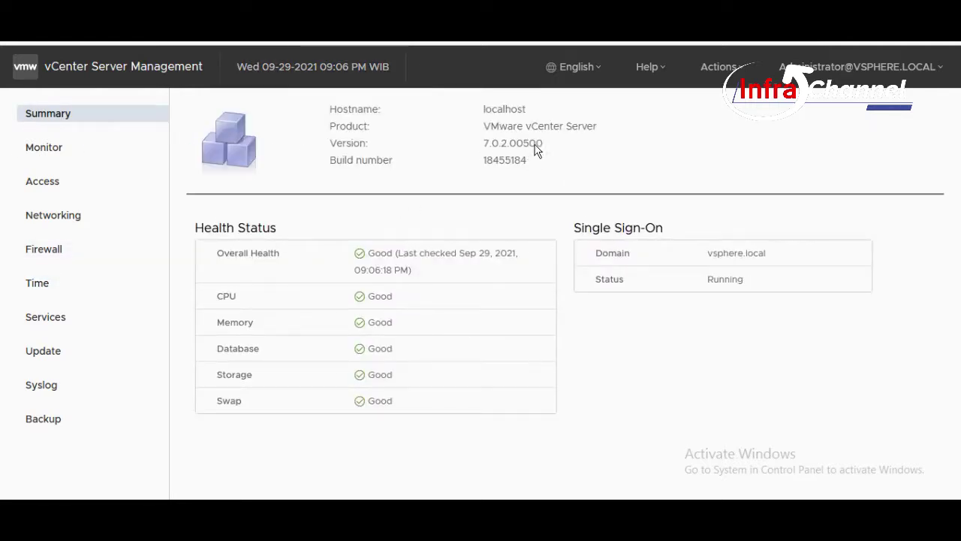
Highlight the appliance version 7.0.2.00500 on Summary, then go to the Networking page.
{"action": "left_click_drag", "start_coordinate": [537, 150], "coordinate": [476, 155]}
{"action": "left_click", "coordinate": [503, 180]}
{"action": "left_click", "coordinate": [79, 223]}
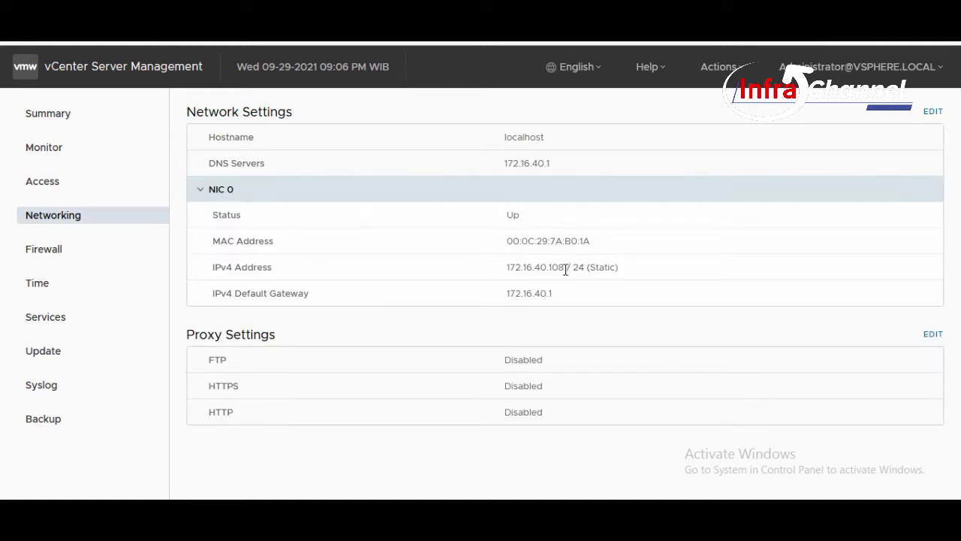
Copy the IPv4 address 172.16.40.108 and open a new Firefox tab.
{"action": "left_click_drag", "start_coordinate": [565, 269], "coordinate": [495, 277]}
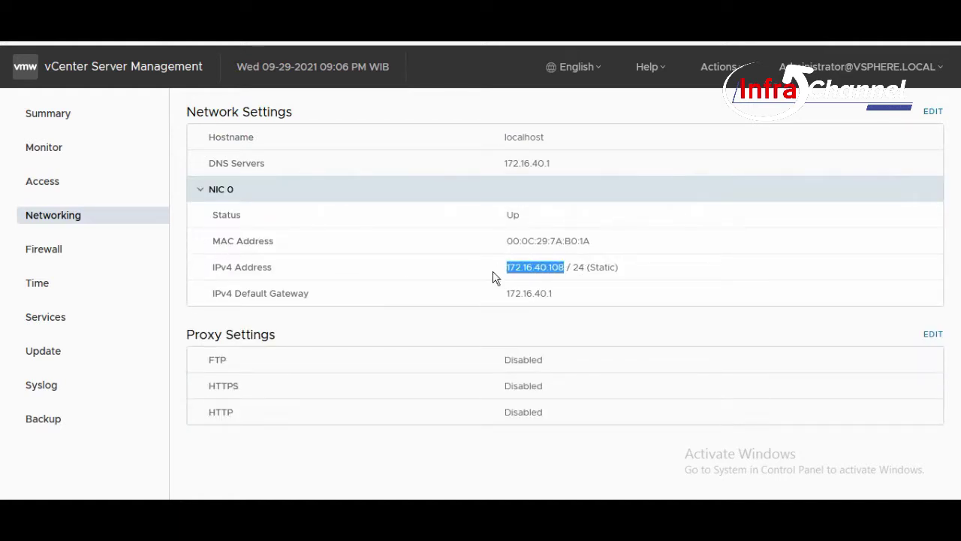
{"action": "right_click", "coordinate": [544, 270]}
{"action": "left_click", "coordinate": [555, 276]}
{"action": "left_click", "coordinate": [344, 32]}
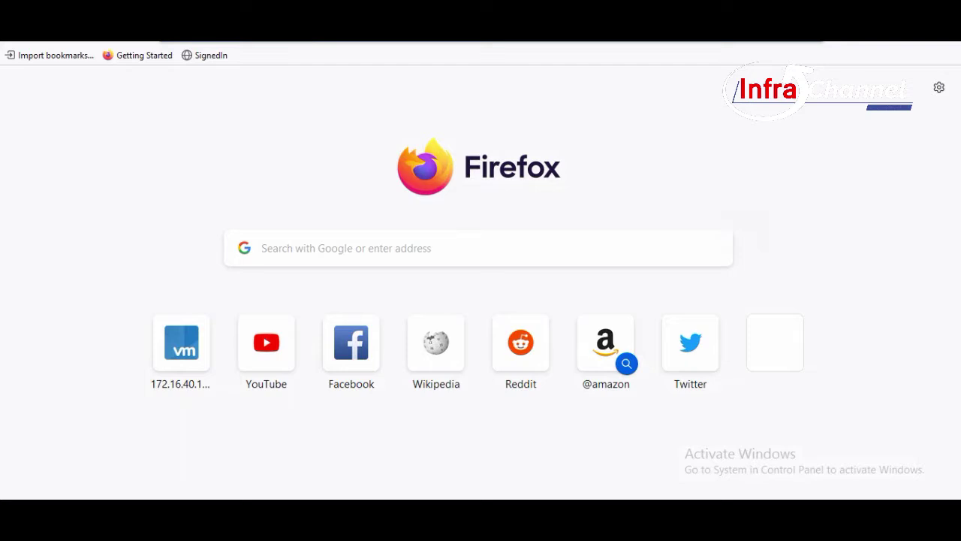
Browse to 172.16.40.108 and launch the vSphere Client.
{"action": "key", "text": "ctrl+v"}
{"action": "key", "text": "Return"}
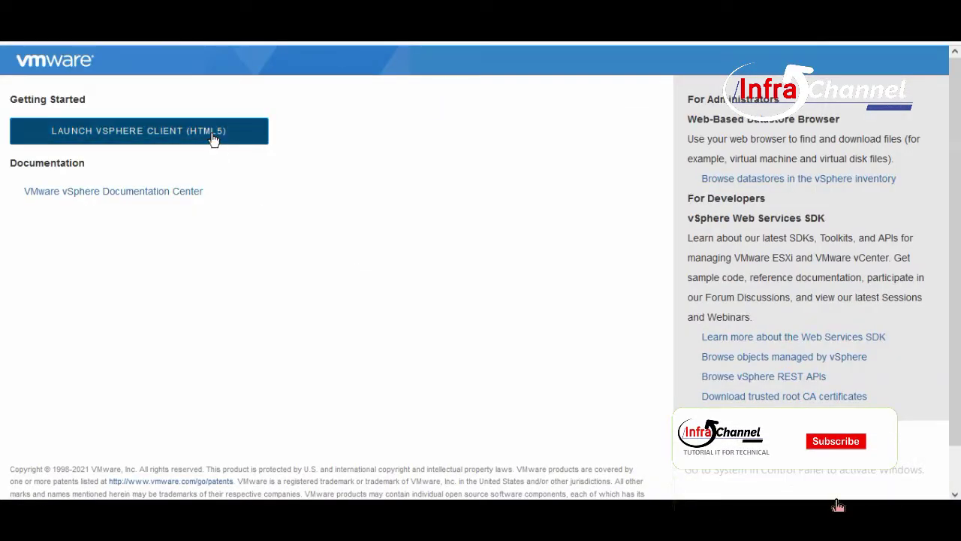
{"action": "left_click", "coordinate": [212, 139]}
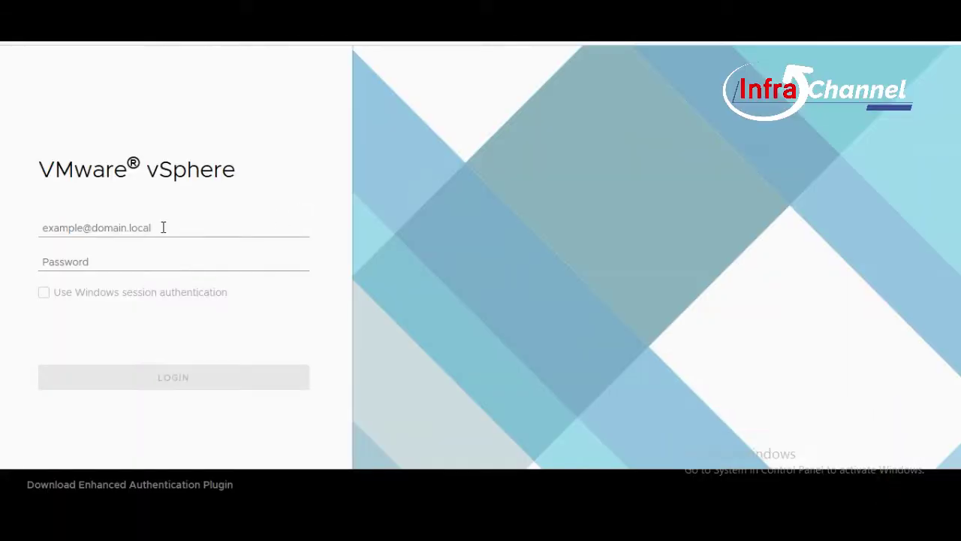
Sign in as the saved SSO administrator with its password, declining to save the login.
{"action": "left_click", "coordinate": [163, 227]}
{"action": "left_click", "coordinate": [147, 256]}
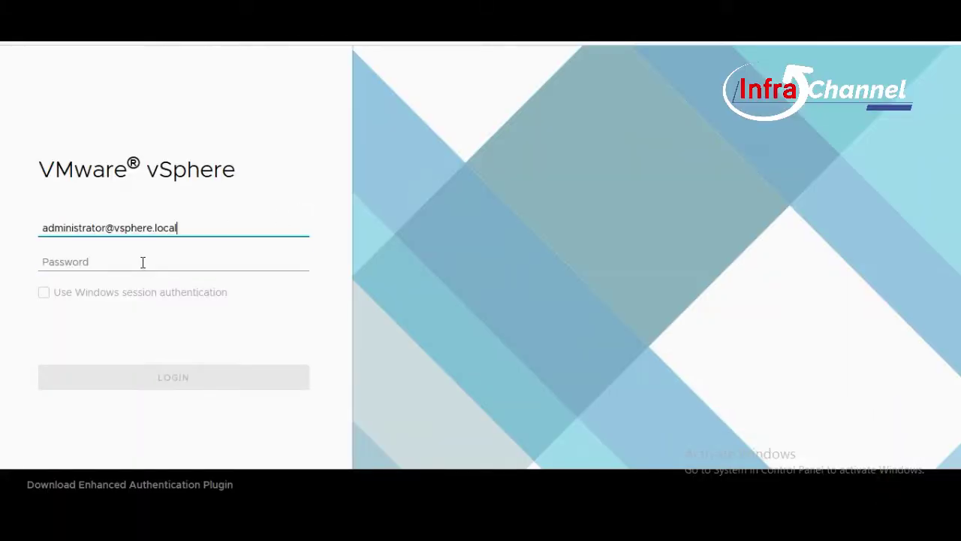
{"action": "left_click", "coordinate": [142, 262]}
{"action": "type", "text": "V"}
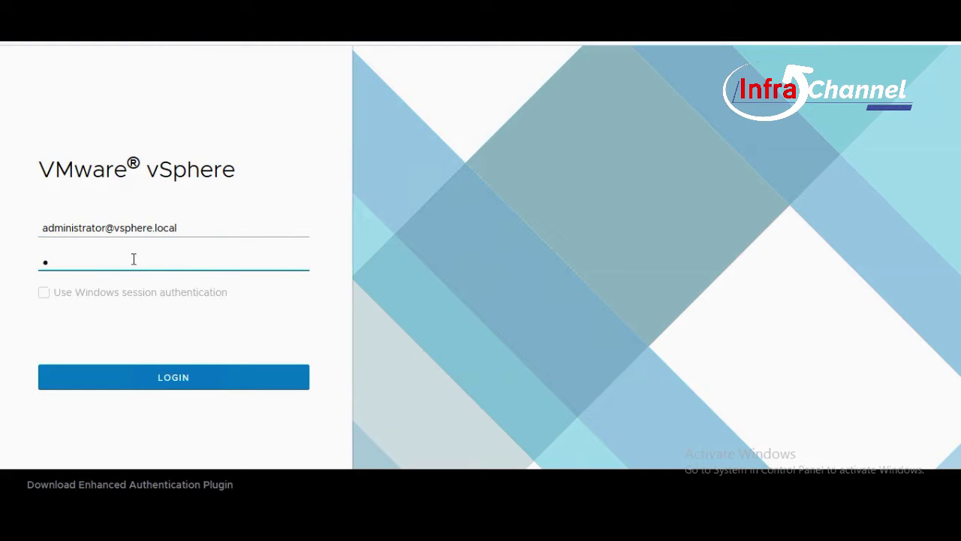
{"action": "type", "text": "•••••••"}
{"action": "key", "text": "Return"}
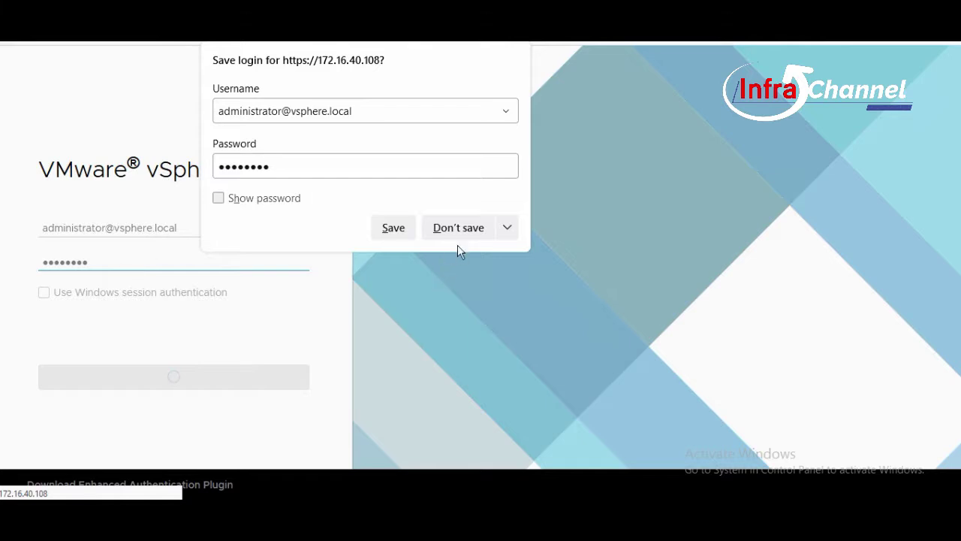
{"action": "left_click", "coordinate": [457, 239]}
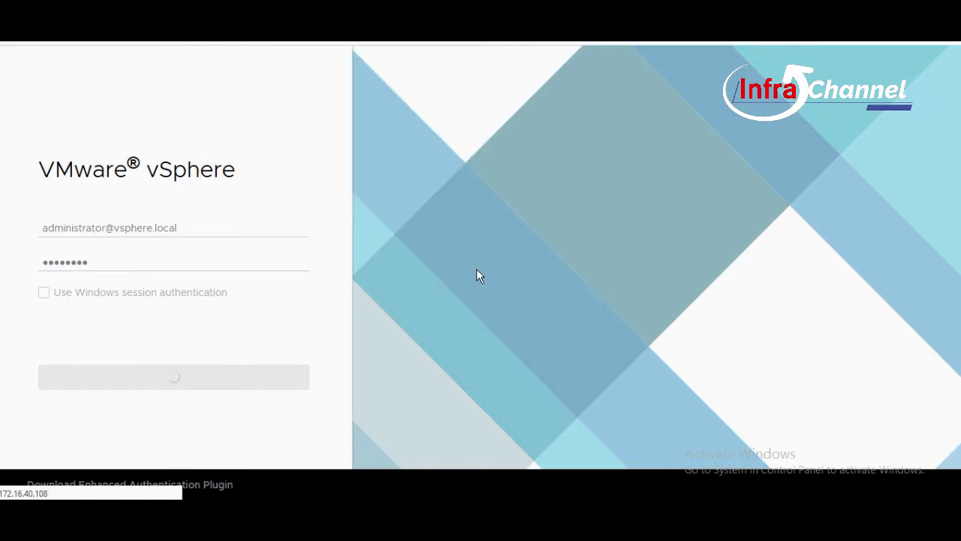